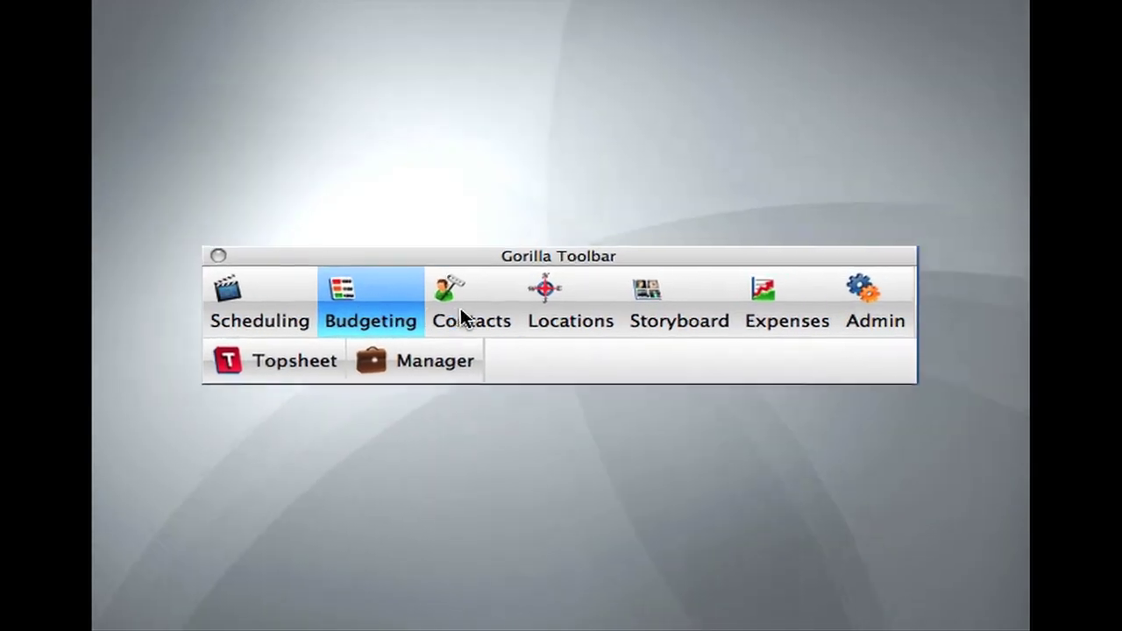
Step: Browse the Contacts and Locations modules
{"action": "left_click", "coordinate": [484, 320]}
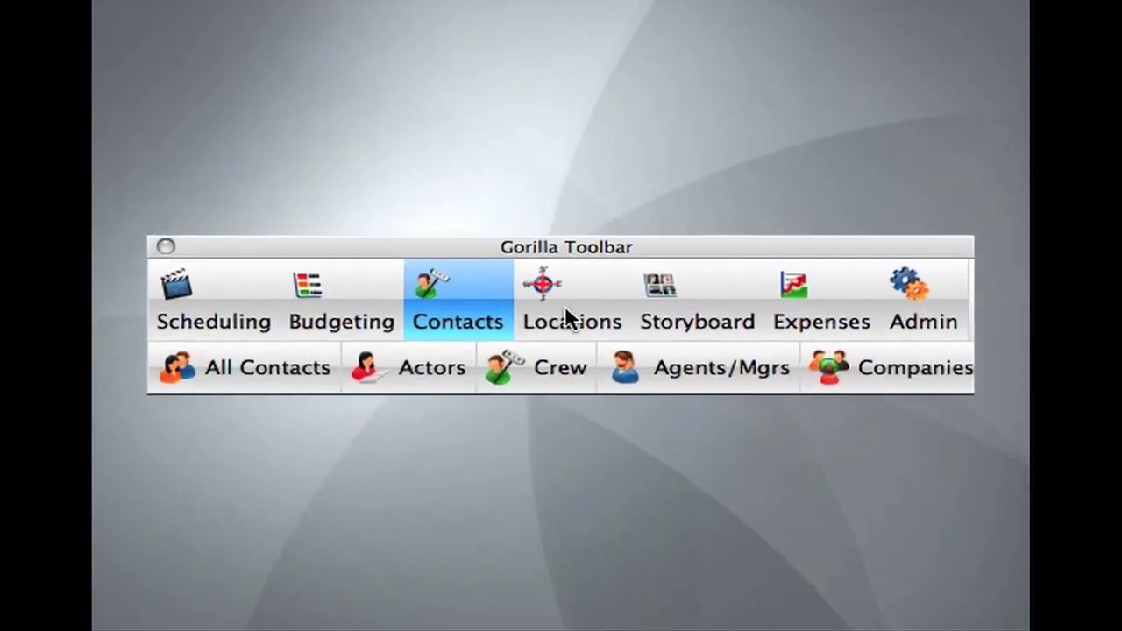
{"action": "left_click", "coordinate": [565, 305]}
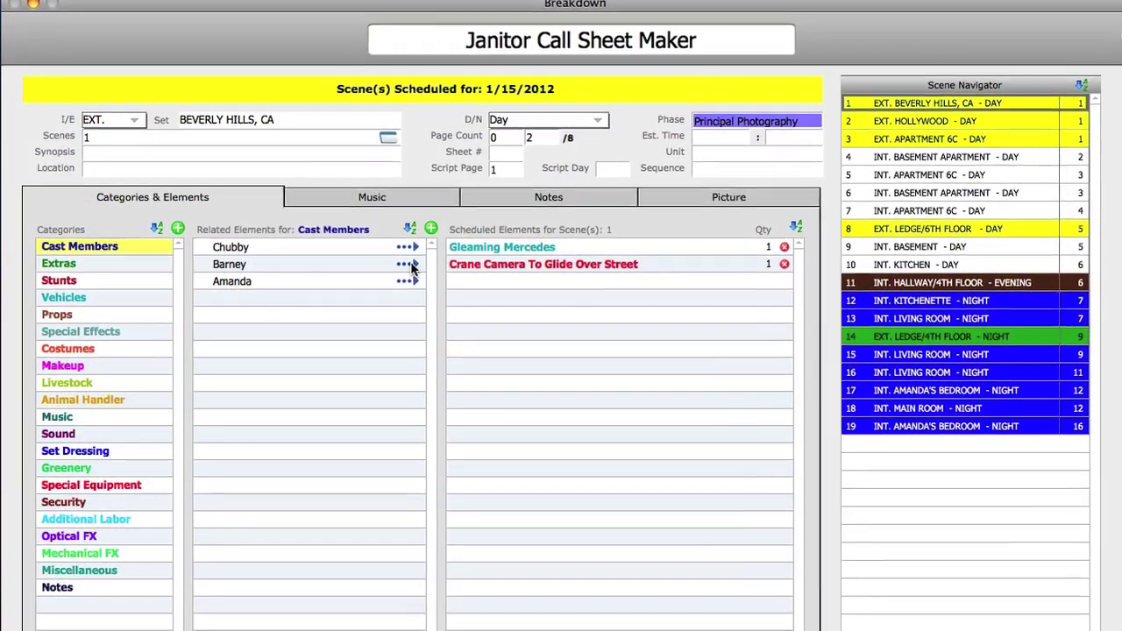
Step: Add the second listed cast member and the Aquamarine Platform Shoes costume to scene 1's breakdown
{"action": "left_click", "coordinate": [408, 265]}
{"action": "left_click", "coordinate": [111, 348]}
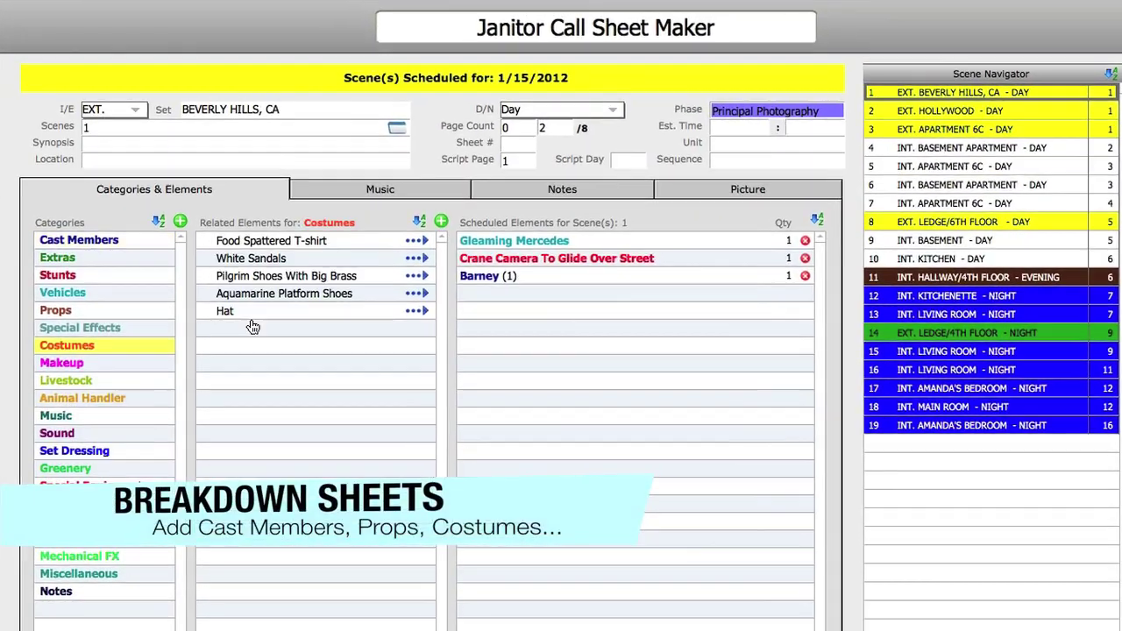
{"action": "left_click", "coordinate": [426, 291]}
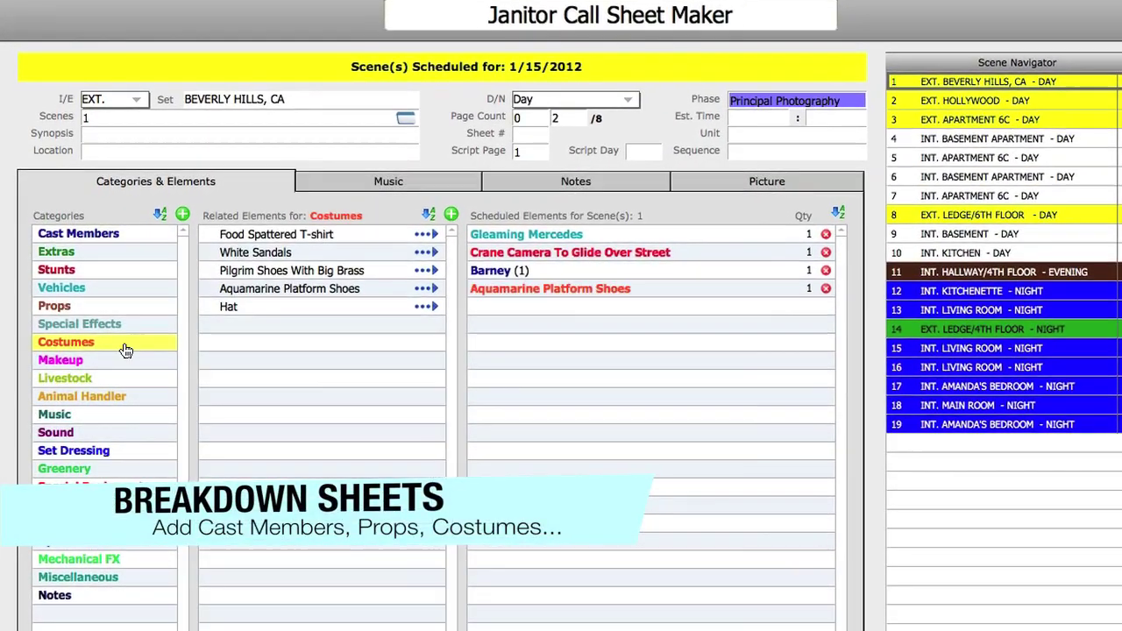
Step: Add the ornate giraffe prop and the Air Conditioning Grate set dressing to scene 1, and show the Greenery category
{"action": "left_click", "coordinate": [123, 306]}
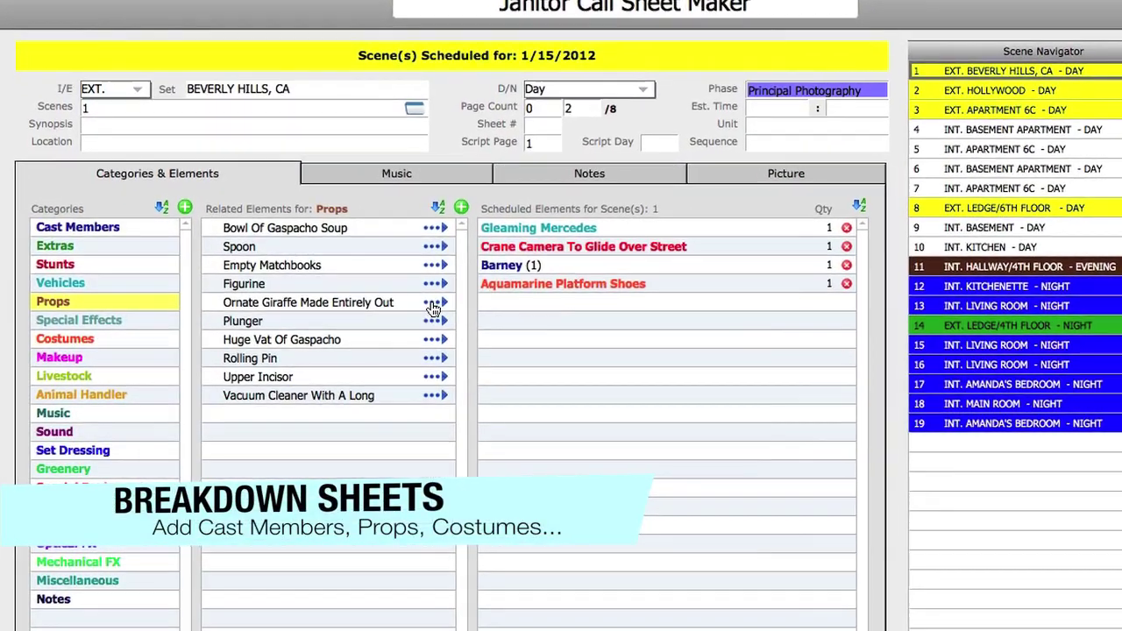
{"action": "left_click", "coordinate": [431, 303]}
{"action": "left_click", "coordinate": [73, 454]}
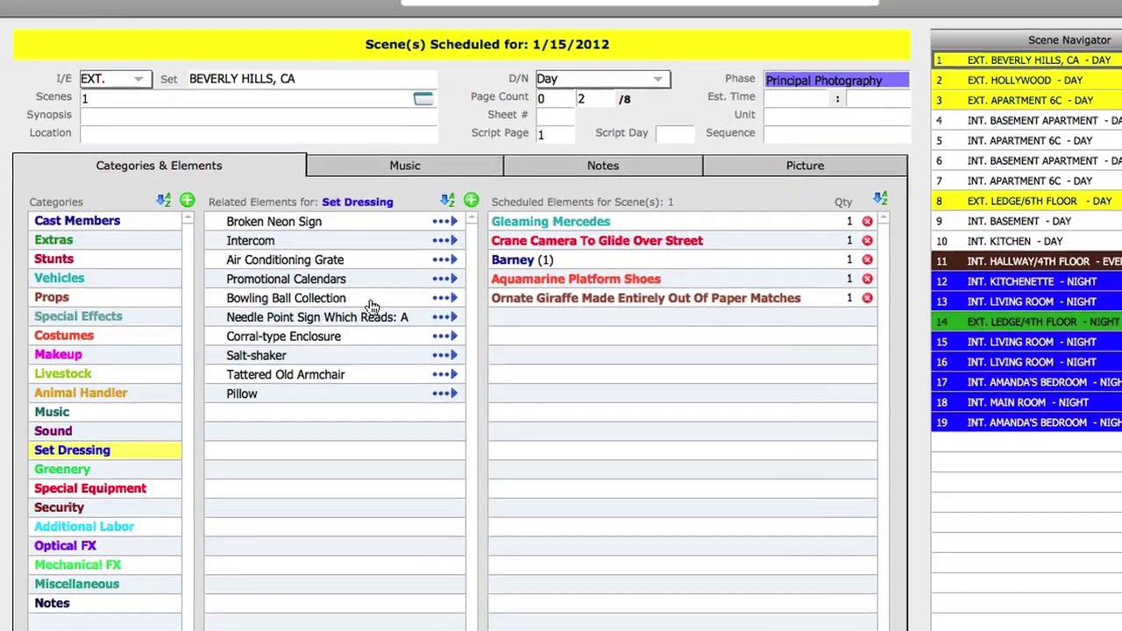
{"action": "left_click", "coordinate": [452, 256]}
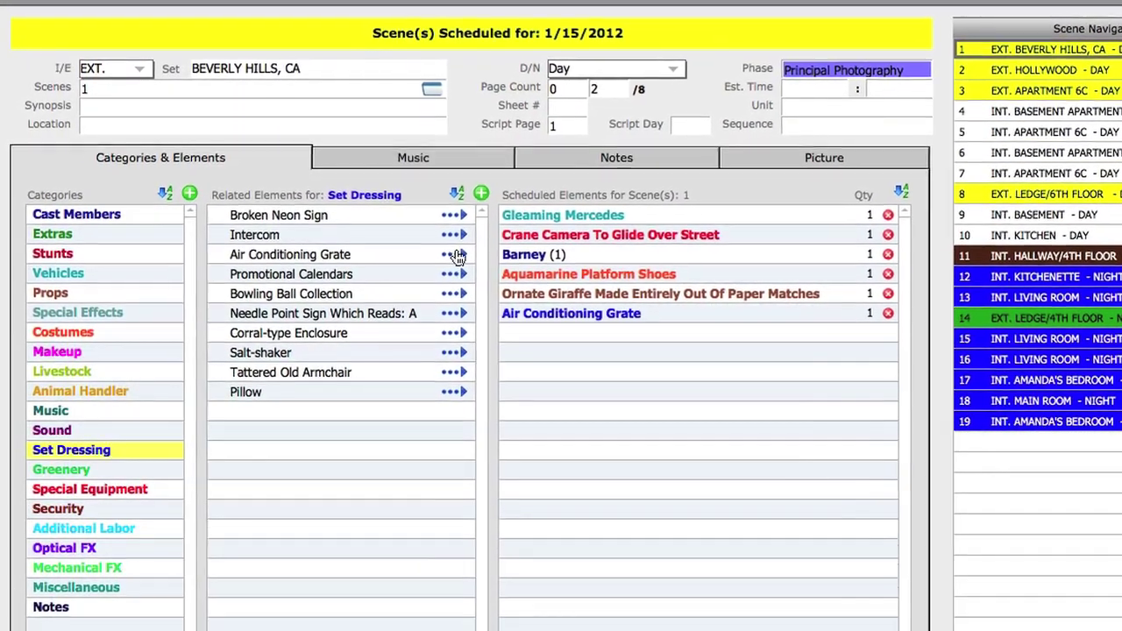
{"action": "left_click", "coordinate": [39, 469]}
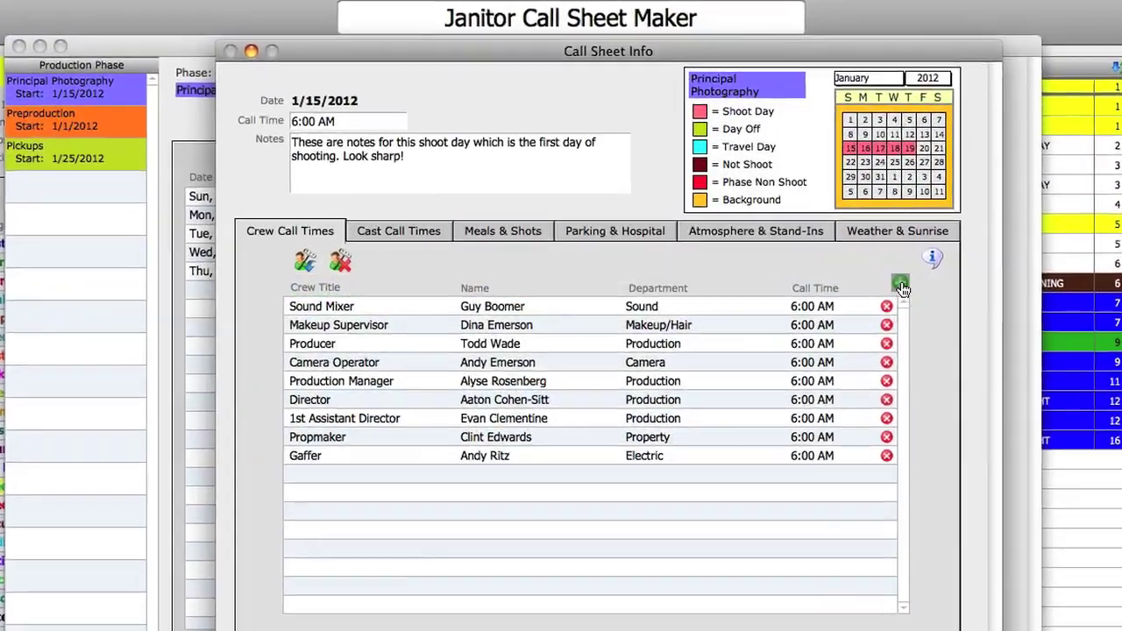
Step: Add the Script Coordinator and the Key Grip to the crew selection for the 1/15/2012 call sheet
{"action": "left_click", "coordinate": [884, 284]}
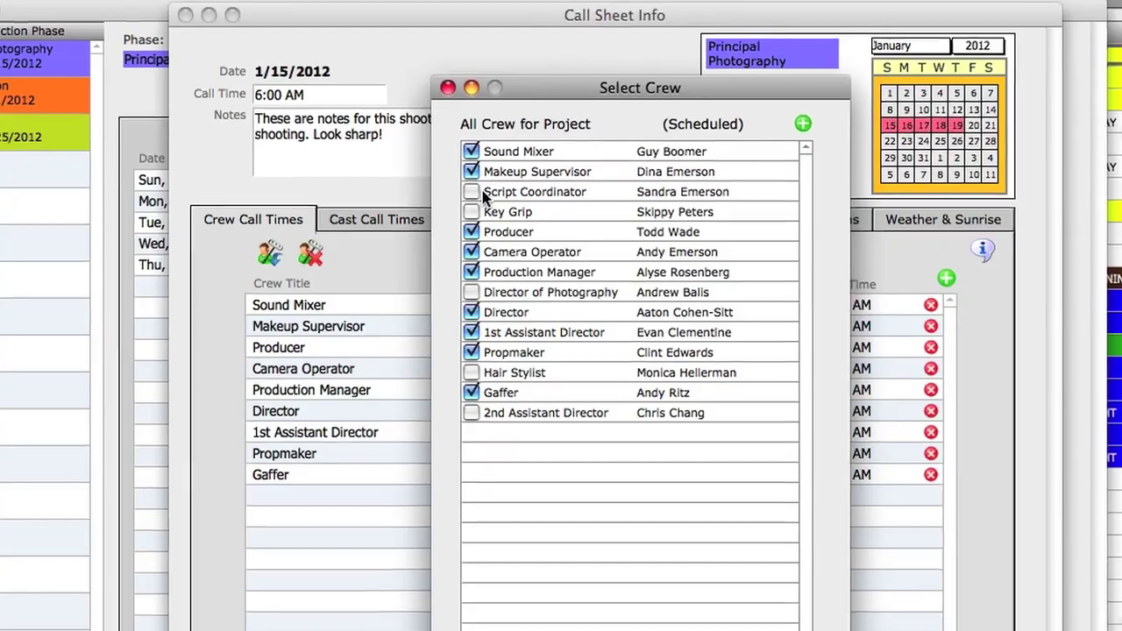
{"action": "left_click", "coordinate": [473, 193]}
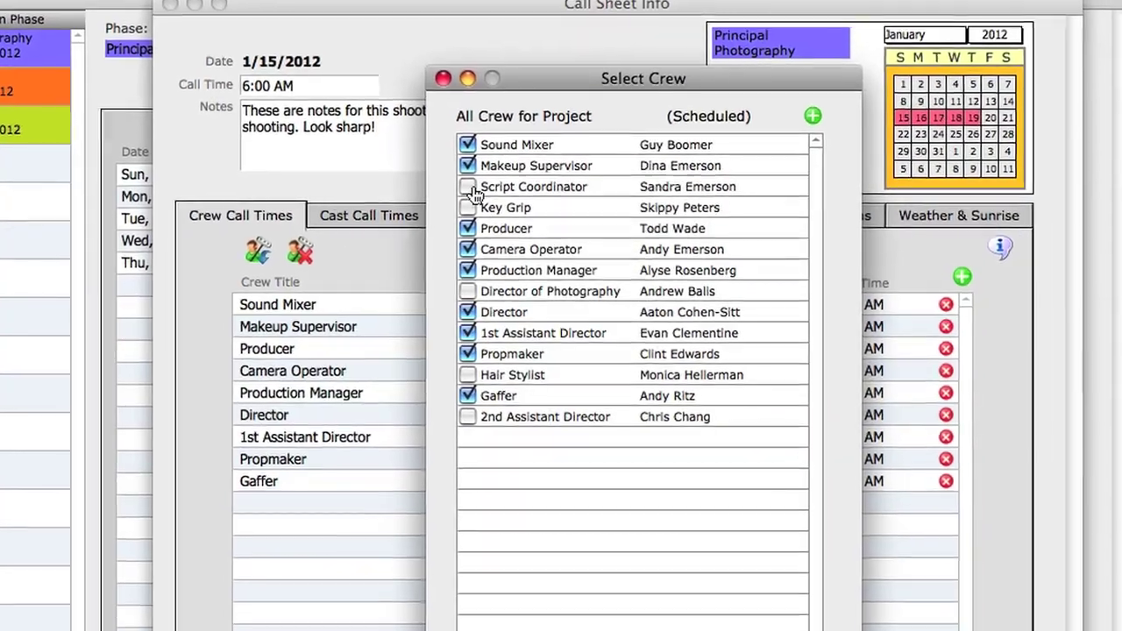
{"action": "left_click", "coordinate": [473, 212]}
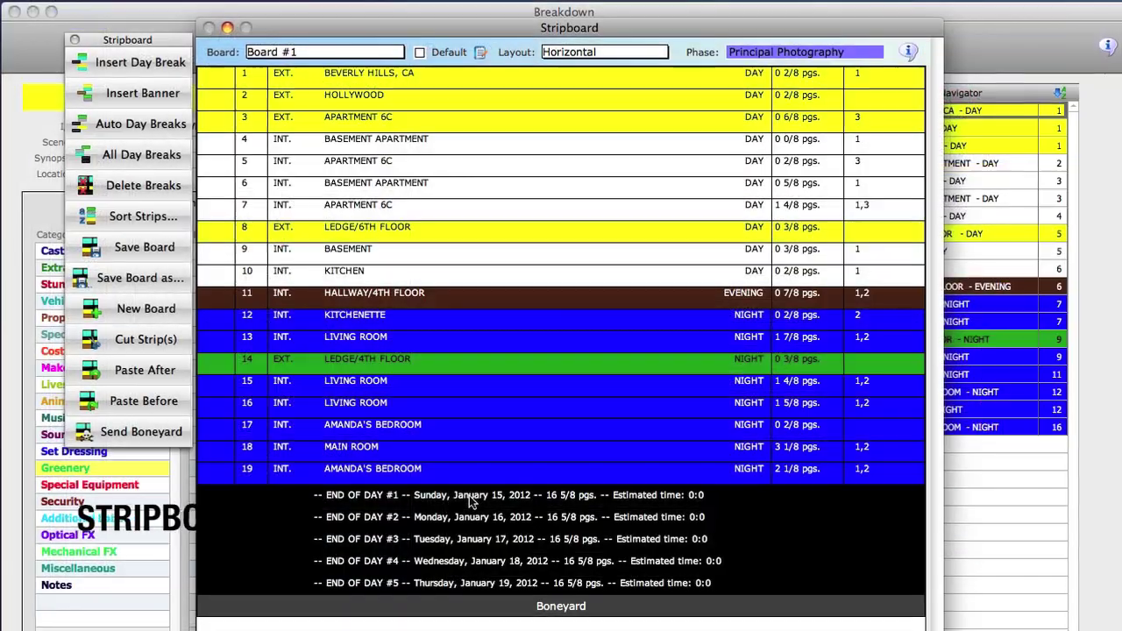
Step: Move the Day #1 break to just after scene 3 and the Day #2 break to just after scene 6
{"action": "left_click_drag", "start_coordinate": [471, 499], "coordinate": [442, 138]}
{"action": "left_click_drag", "start_coordinate": [412, 520], "coordinate": [385, 226]}
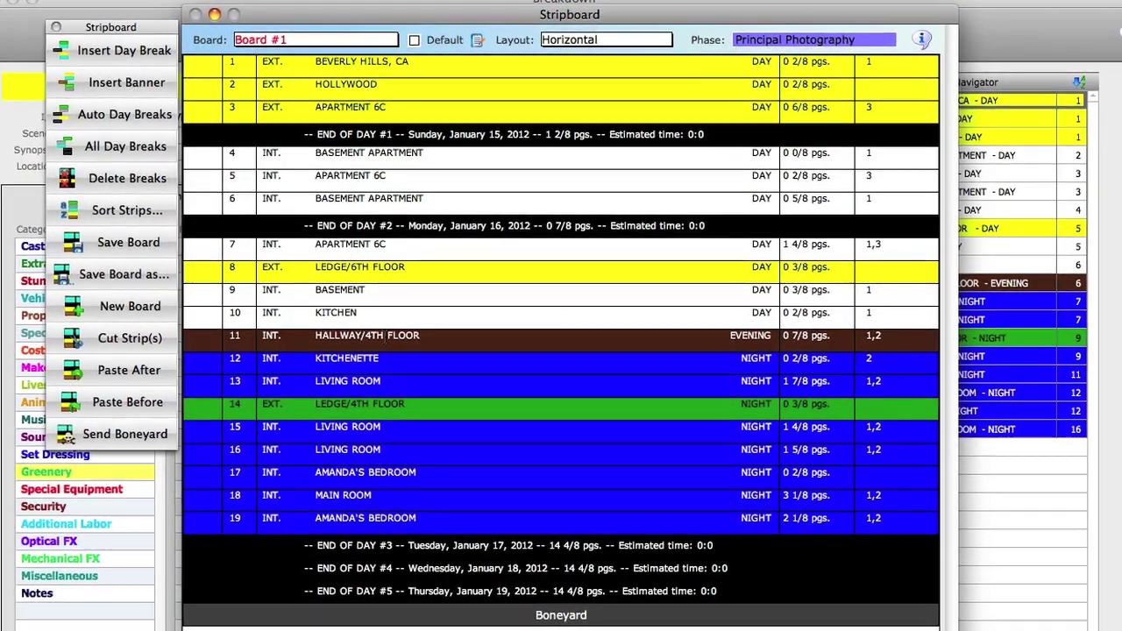
Step: Select the strips for scenes 11 to 14 and move them directly after scene 4
{"action": "left_click", "coordinate": [386, 336]}
{"action": "left_click", "coordinate": [381, 412], "text": "shift"}
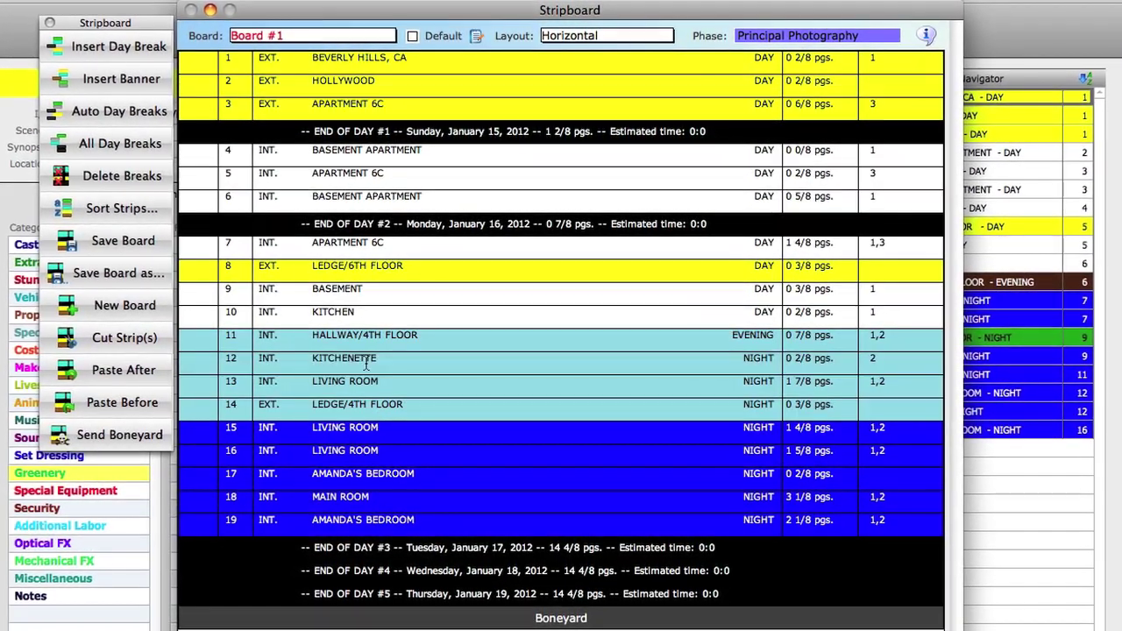
{"action": "left_click_drag", "start_coordinate": [368, 360], "coordinate": [376, 180]}
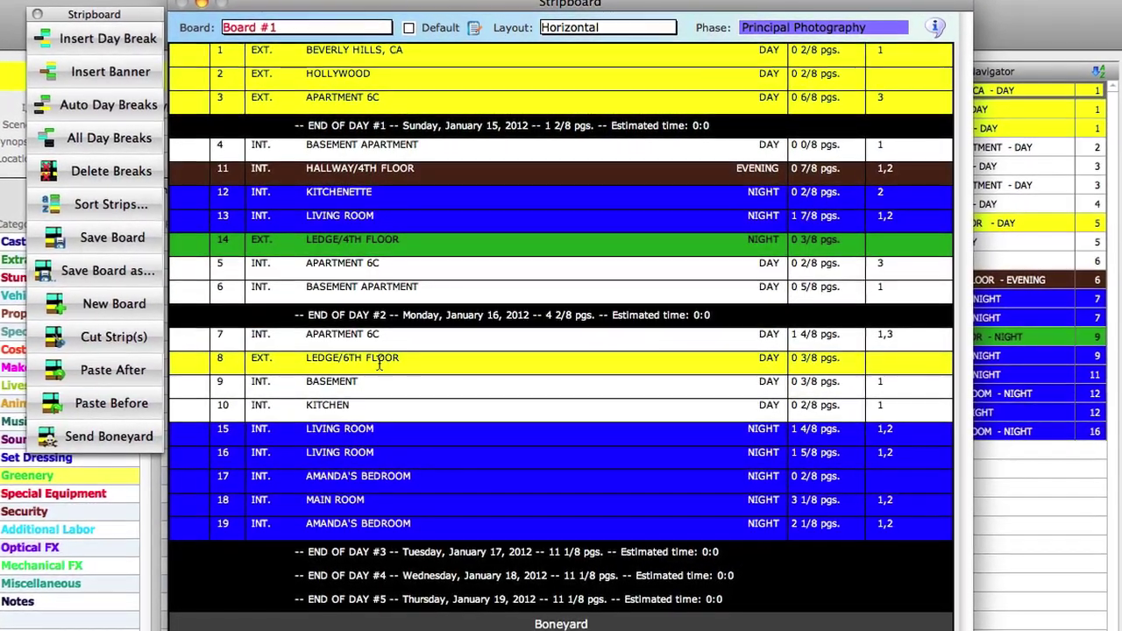
Step: Move the Living Room strips that follow scene 10 down to the Boneyard
{"action": "left_click_drag", "start_coordinate": [368, 428], "coordinate": [367, 596]}
{"action": "left_click_drag", "start_coordinate": [368, 440], "coordinate": [379, 628]}
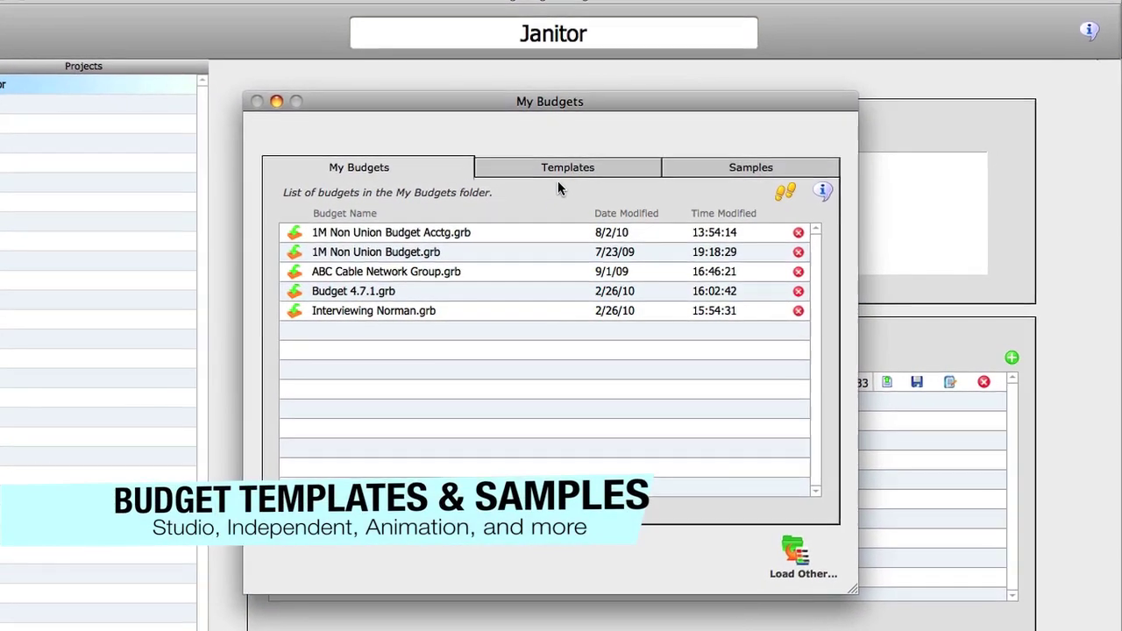
Step: Look through the available budget templates and sample budgets
{"action": "left_click", "coordinate": [564, 165]}
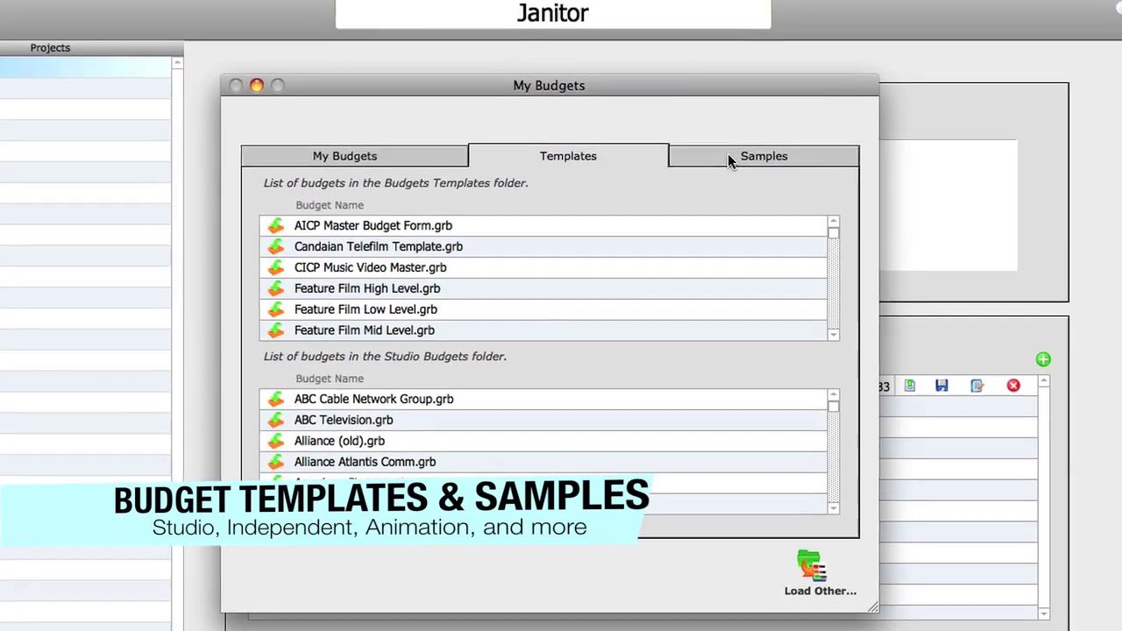
{"action": "left_click", "coordinate": [729, 156]}
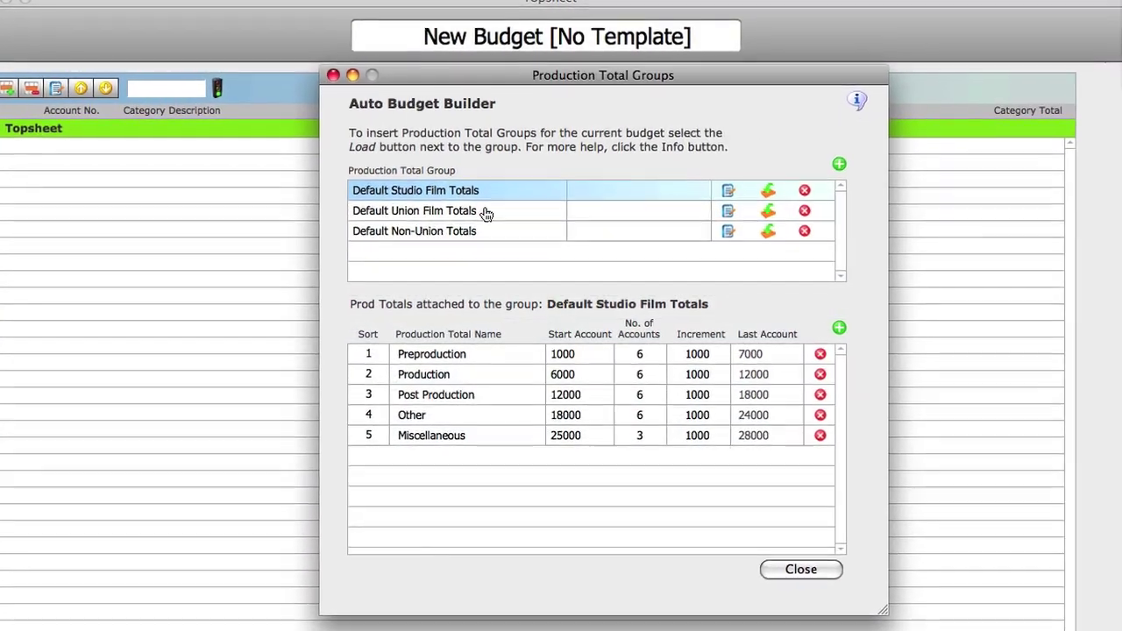
Step: Examine the production totals in the Default Union Film Totals and Default Non-Union Totals groups
{"action": "left_click", "coordinate": [487, 213]}
{"action": "left_click", "coordinate": [489, 231]}
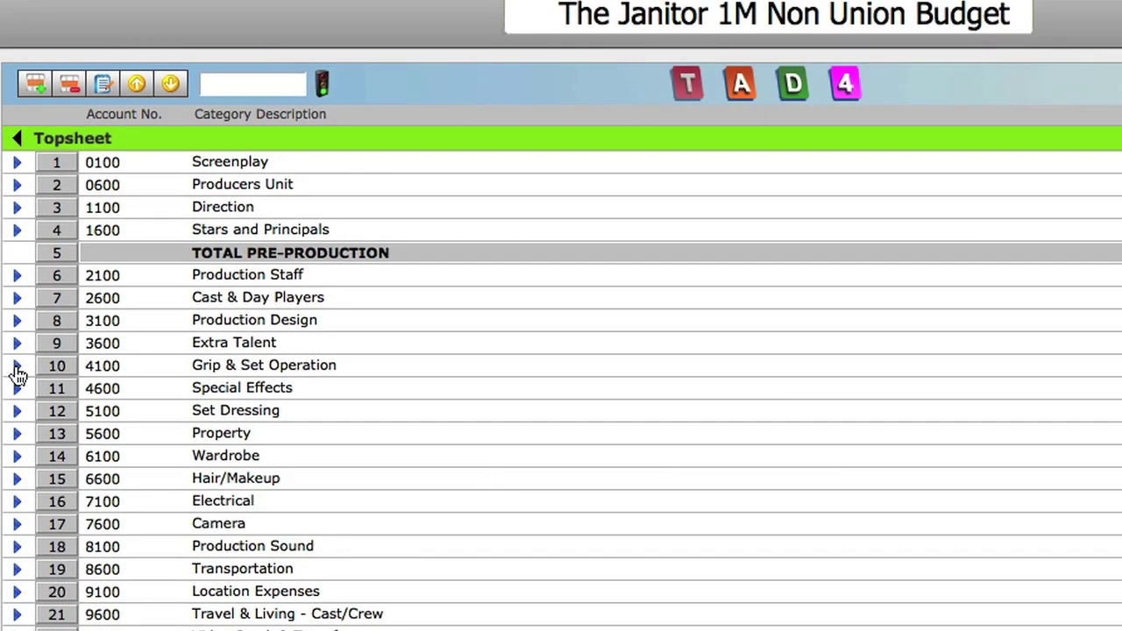
Step: Open the Grip & Set Operation category from the topsheet and go into its Grip Department account
{"action": "left_click", "coordinate": [16, 368]}
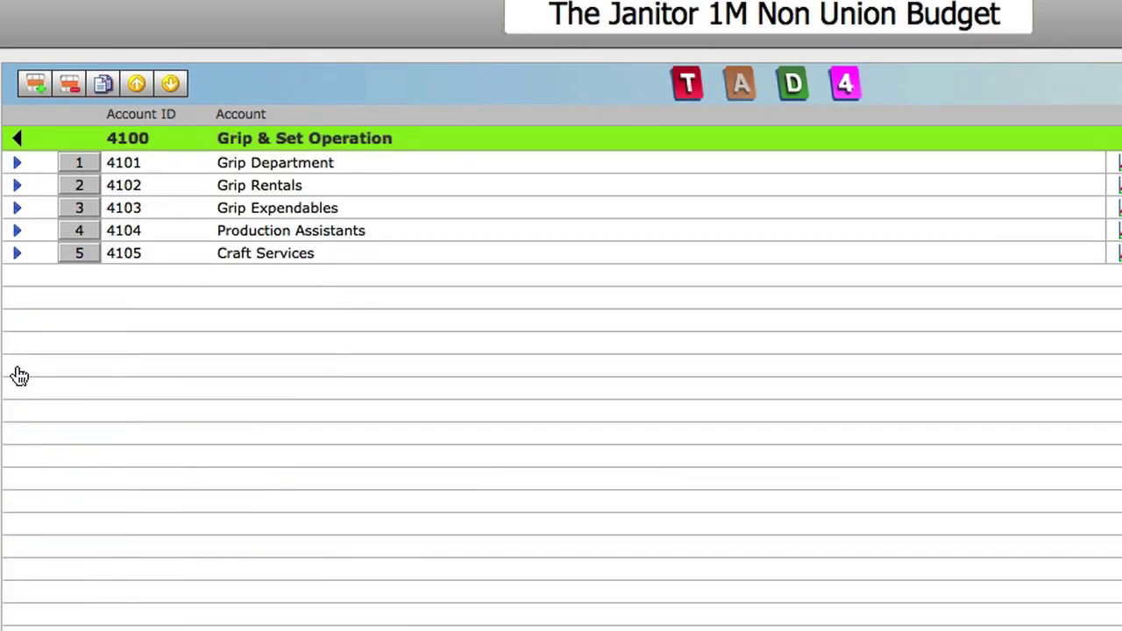
{"action": "left_click", "coordinate": [16, 166]}
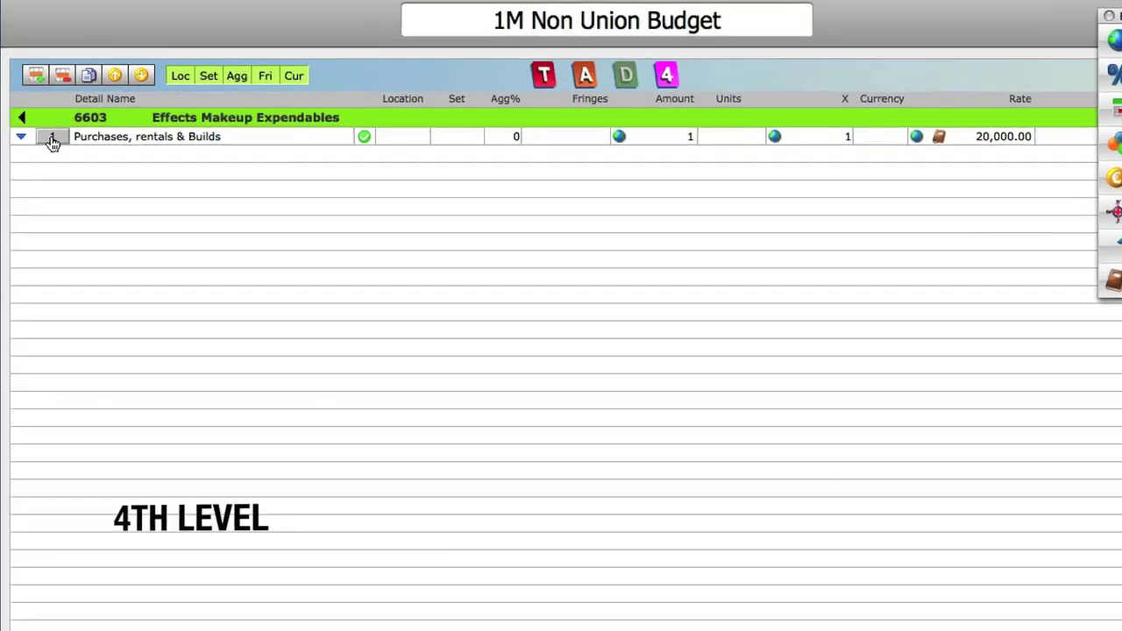
Step: Import 4th_Level_Makeup.xls into the 4th level of the Purchases, rentals & Builds row, keeping the preset column labels
{"action": "left_click", "coordinate": [53, 140]}
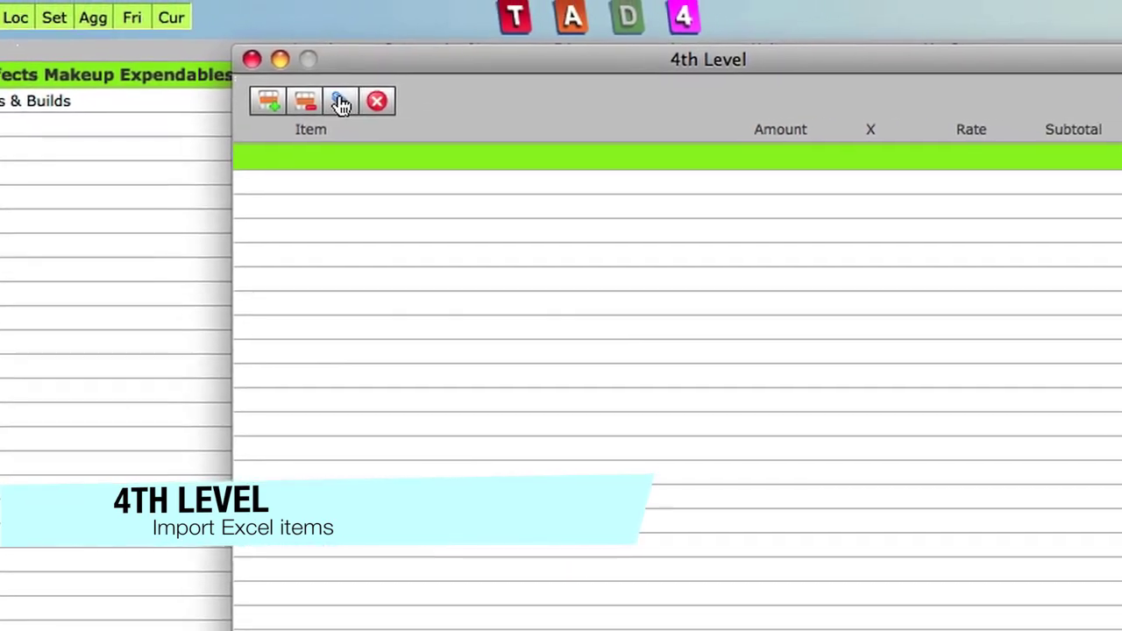
{"action": "left_click", "coordinate": [424, 97]}
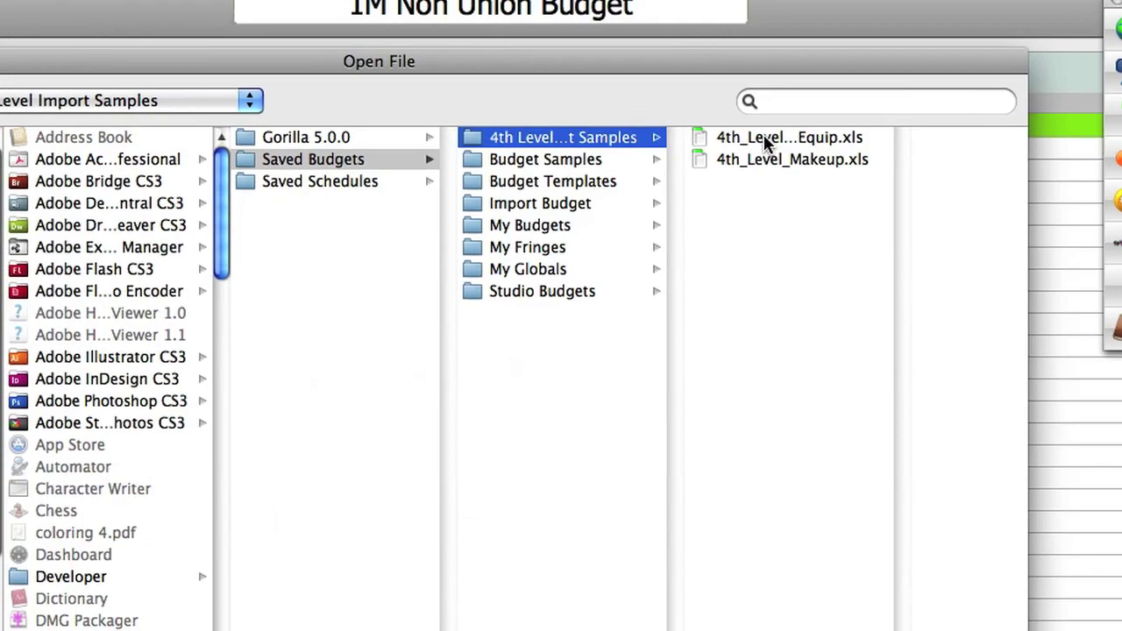
{"action": "left_click", "coordinate": [767, 159]}
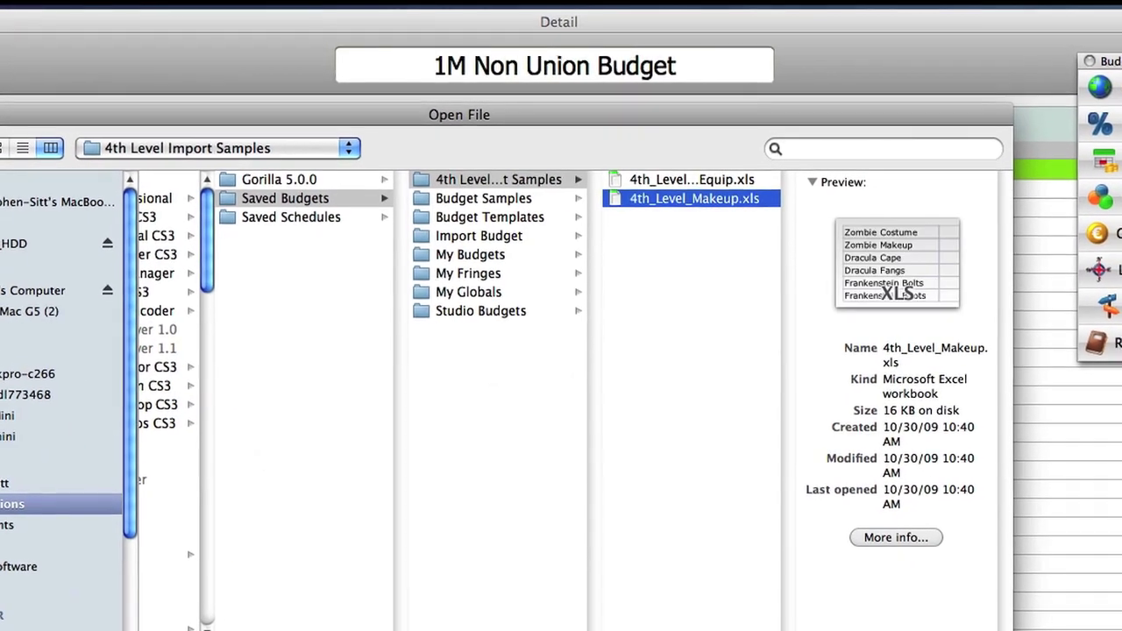
{"action": "key", "text": "Return"}
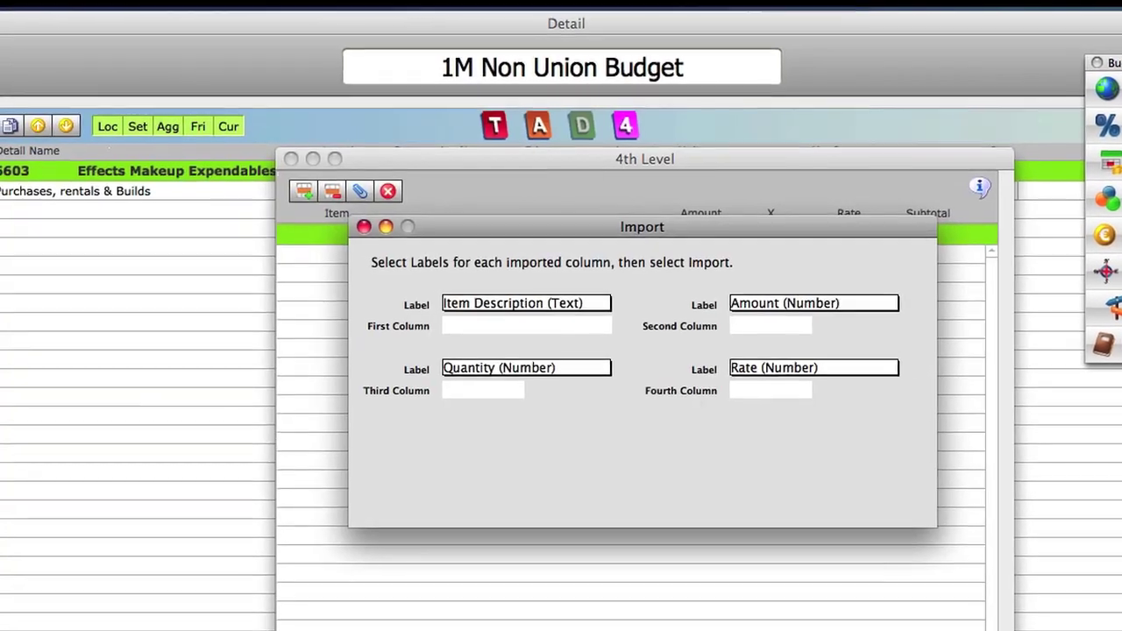
{"action": "left_click", "coordinate": [679, 444]}
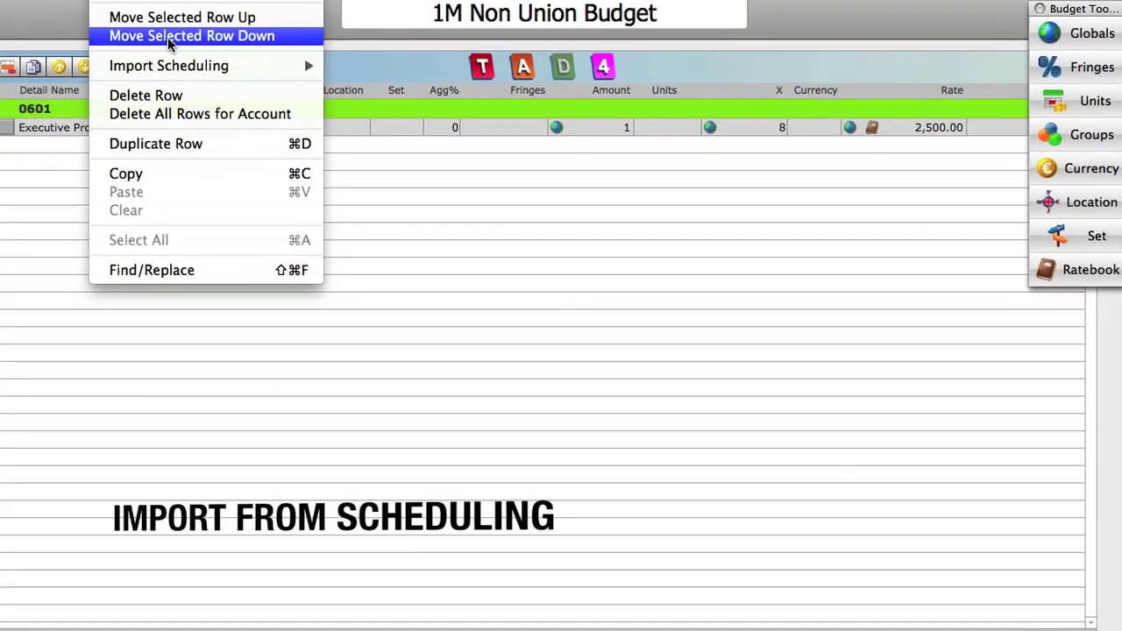
Step: Start a scheduling import for the Executive Producer account of the budget
{"action": "mouse_move", "coordinate": [155, 50]}
{"action": "left_click", "coordinate": [366, 34]}
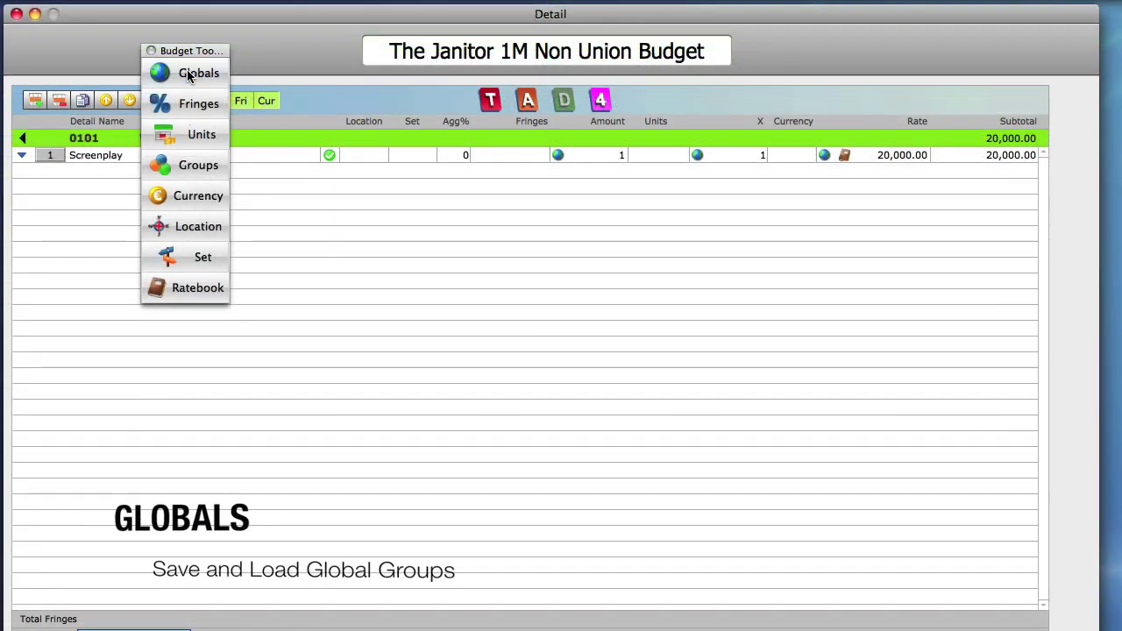
Step: Add a global named N with the description New Global and the value 25, and open the global groups
{"action": "left_click", "coordinate": [188, 74]}
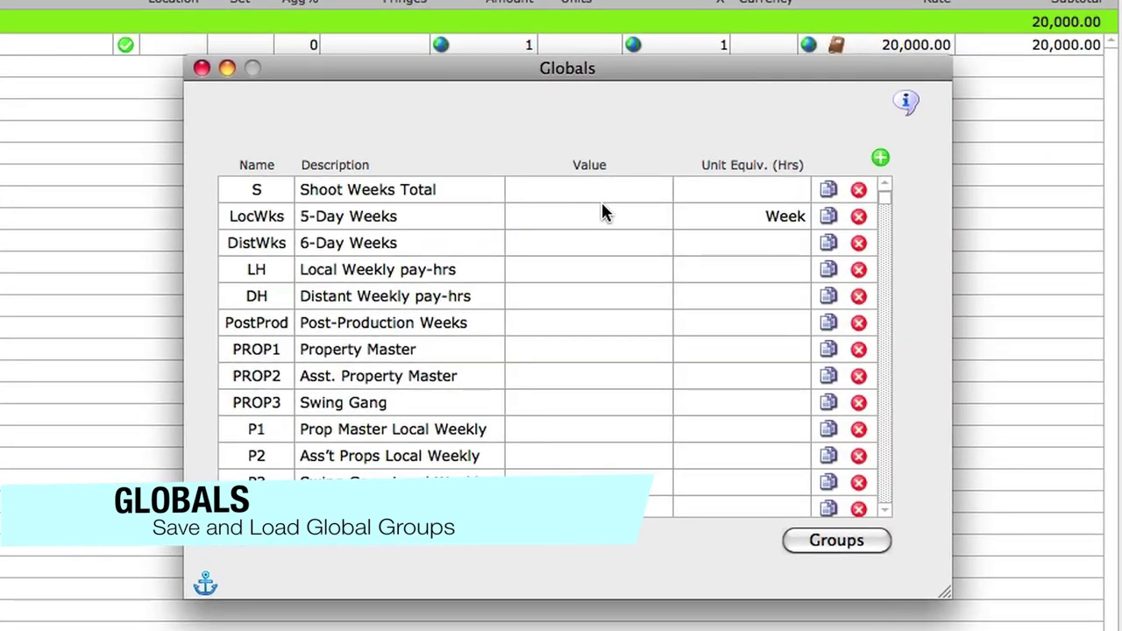
{"action": "left_click", "coordinate": [881, 159]}
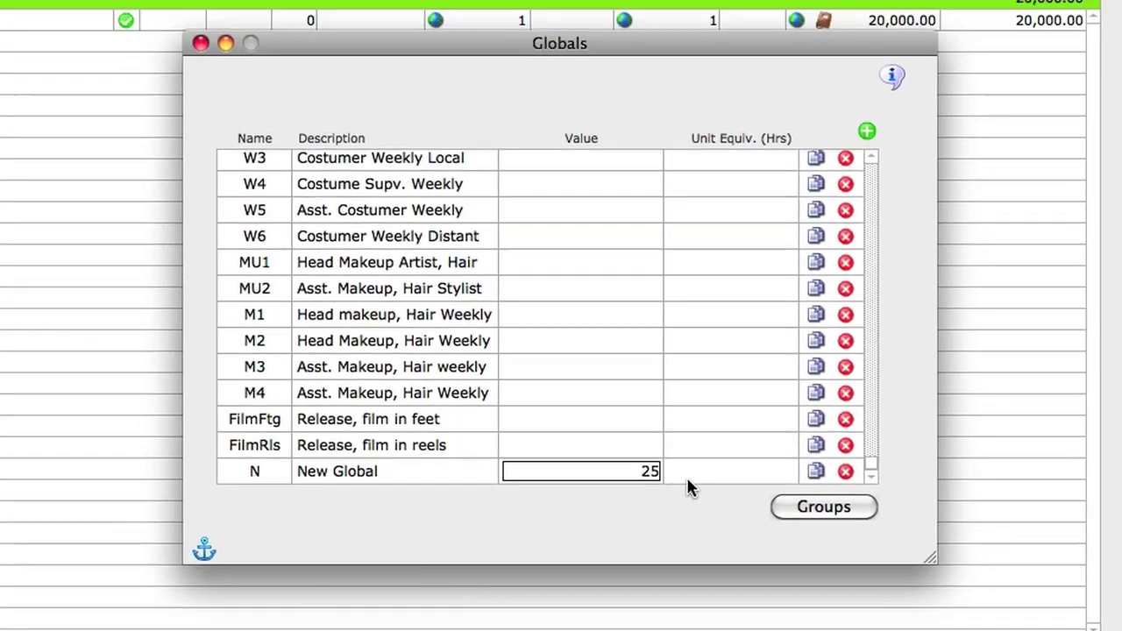
{"action": "key", "text": "Return"}
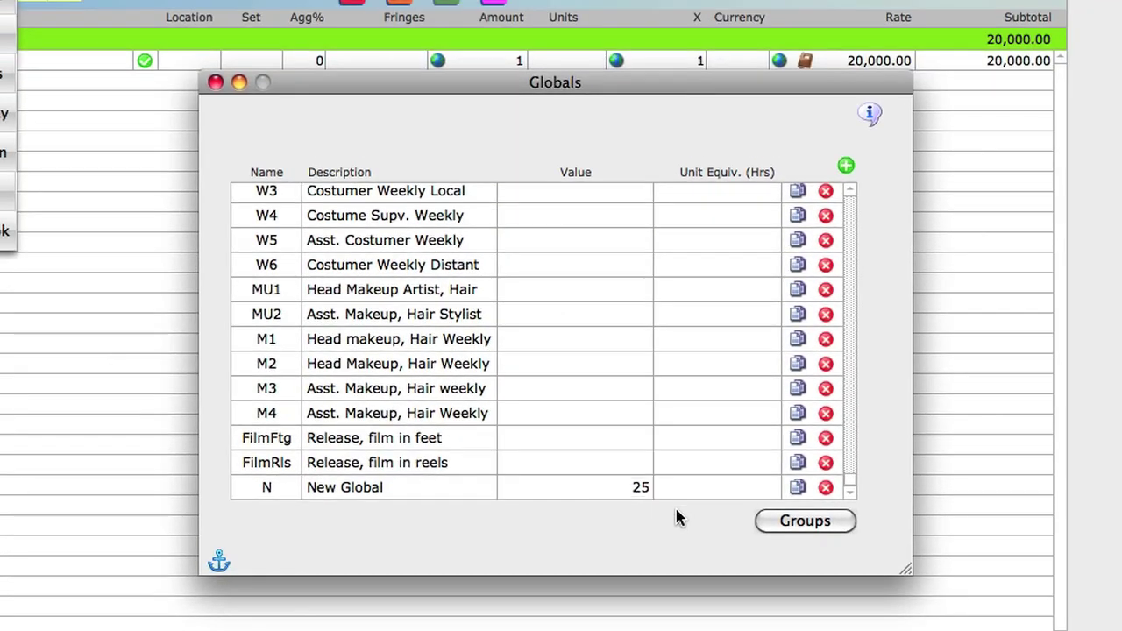
{"action": "left_click", "coordinate": [829, 523]}
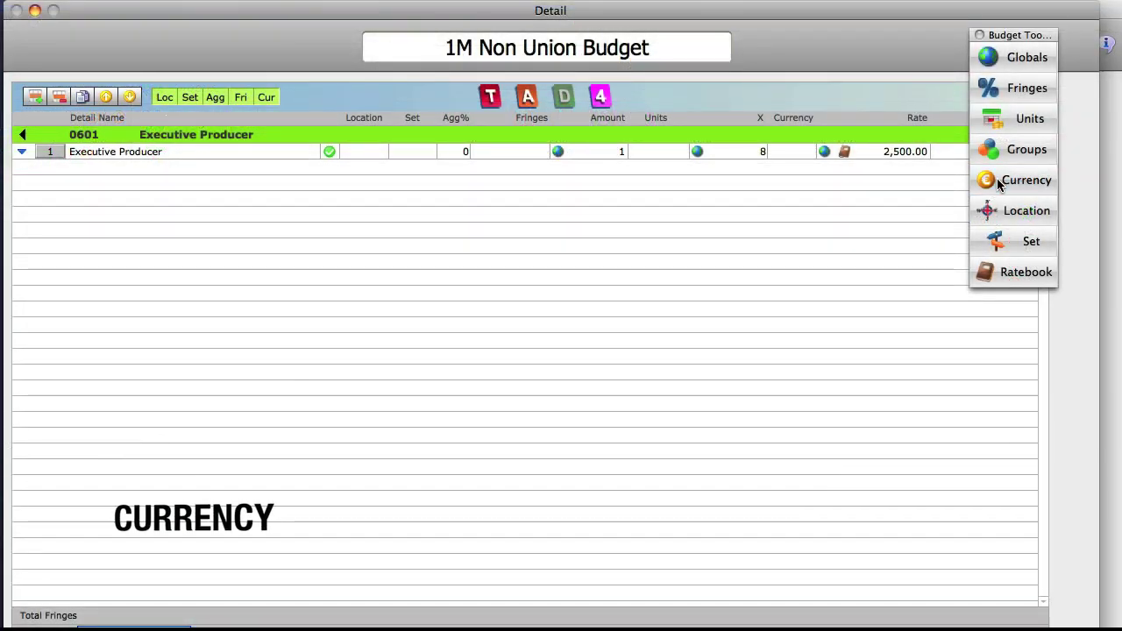
Step: Add the Euro as a second currency in the budget's currency setup
{"action": "left_click", "coordinate": [997, 178]}
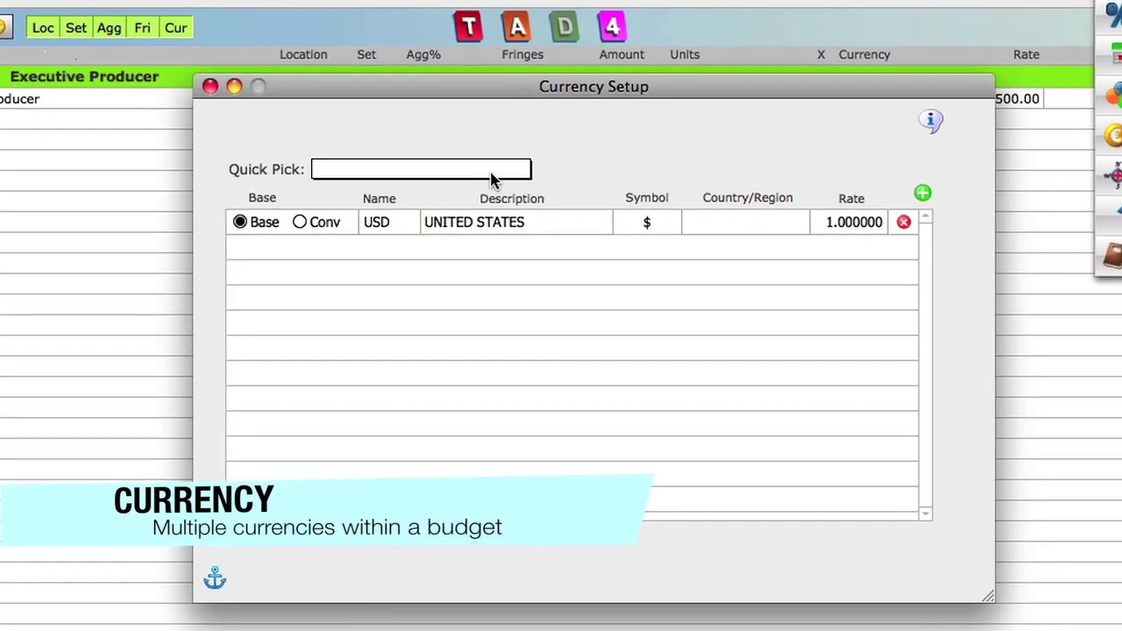
{"action": "left_click", "coordinate": [508, 207]}
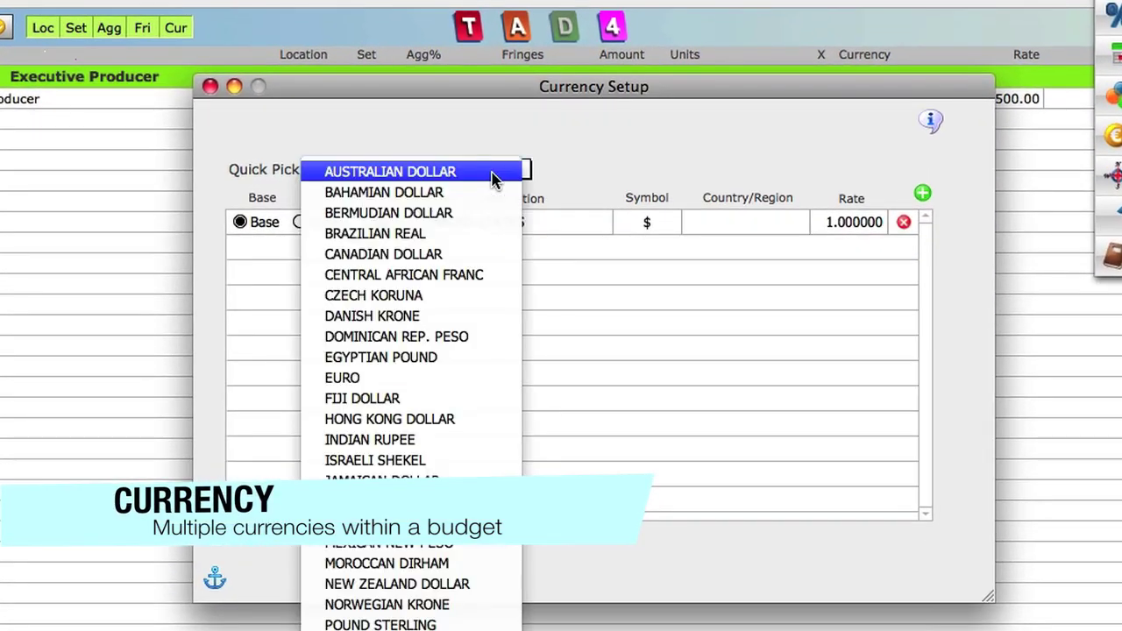
{"action": "left_click", "coordinate": [467, 377]}
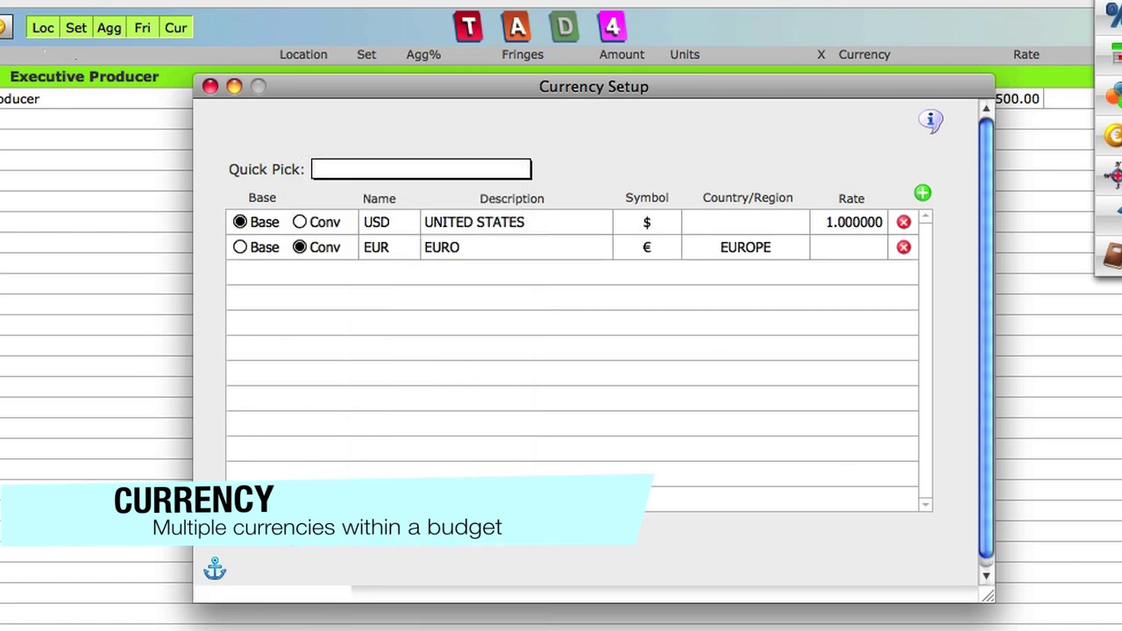
Step: Switch to Calculator and convert the value 1 to work out the euro's exchange rate
{"action": "left_click", "coordinate": [1106, 189]}
{"action": "left_click_drag", "start_coordinate": [1105, 186], "coordinate": [324, 18]}
{"action": "left_click", "coordinate": [175, 0]}
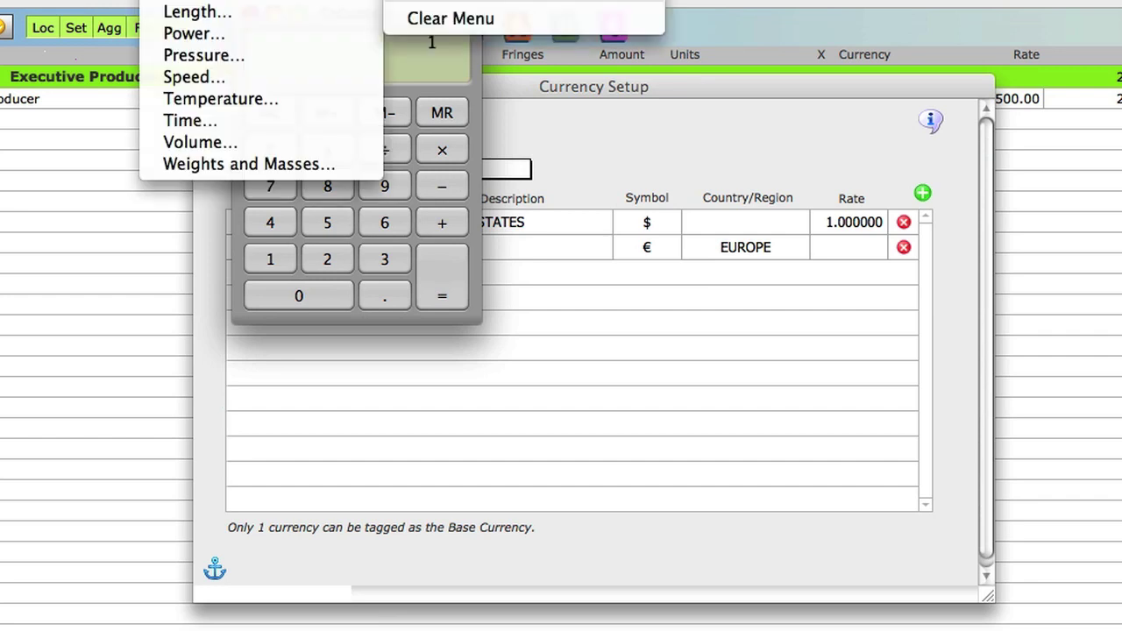
{"action": "key", "text": "Return"}
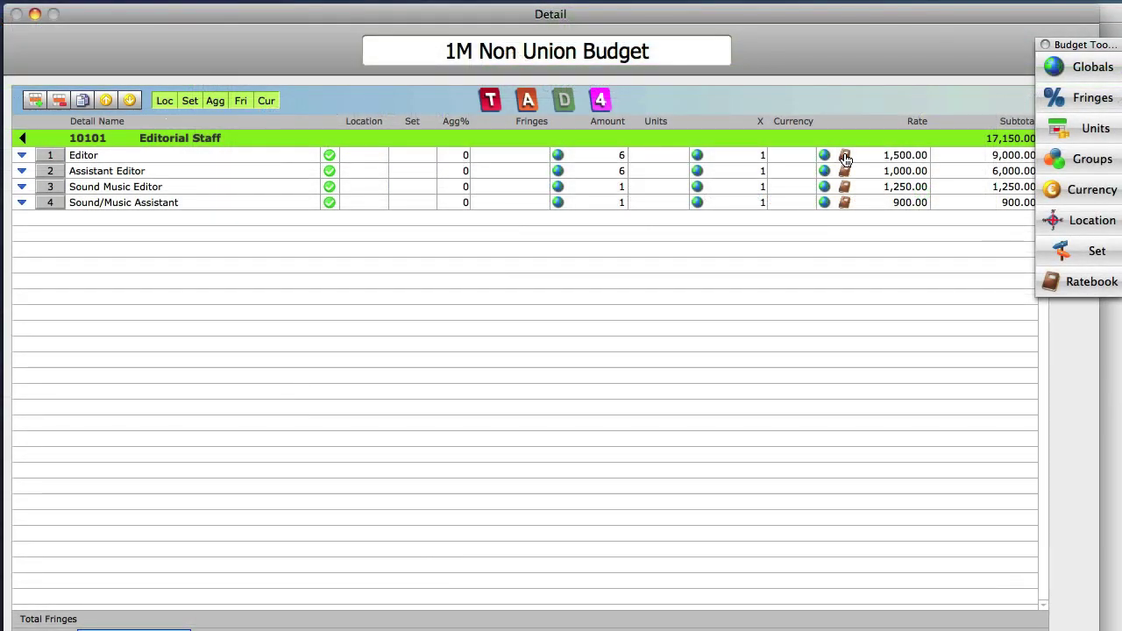
Step: Set the Editor detail's rate from the Ratebook's Los Angeles Editors (Majors) listing, using the weekly Feature Editor rate of 2,233.61
{"action": "left_click", "coordinate": [843, 158]}
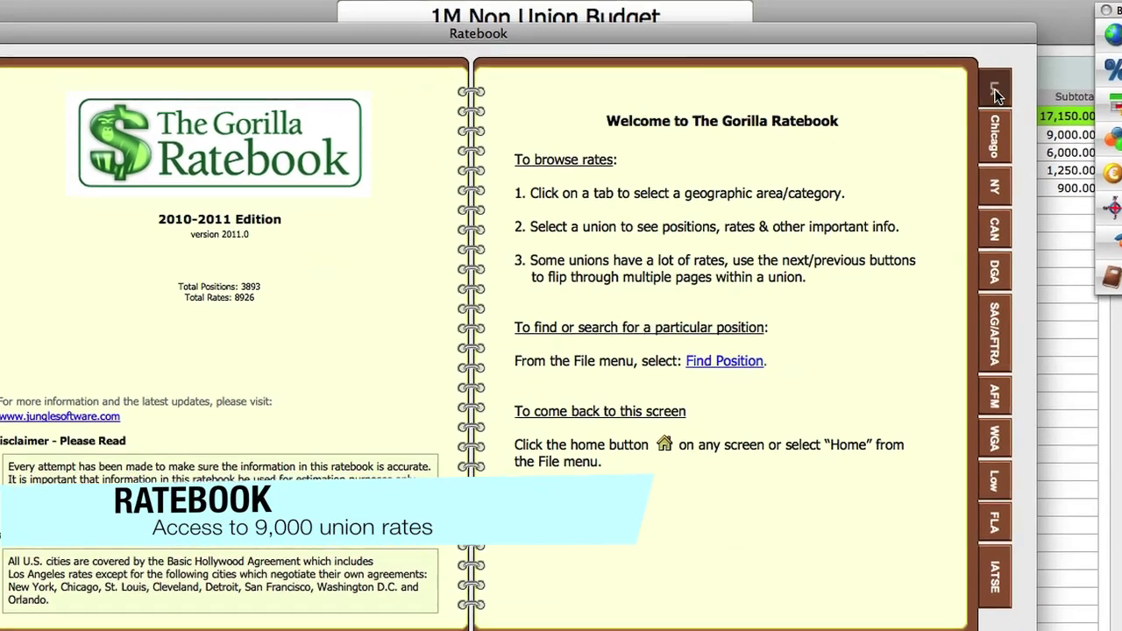
{"action": "left_click", "coordinate": [937, 116]}
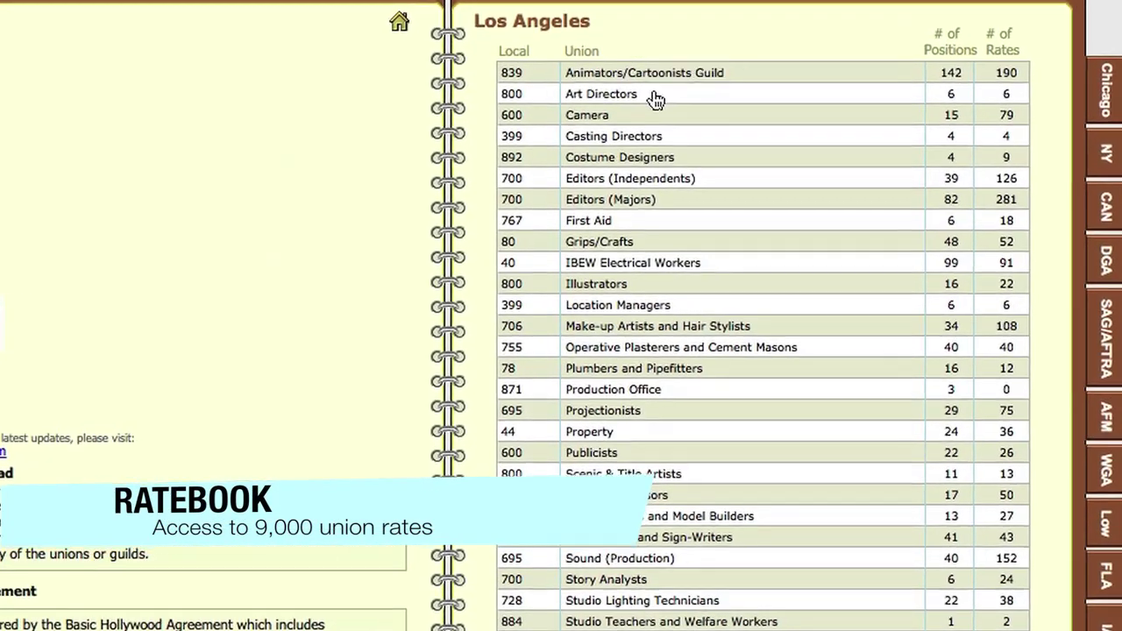
{"action": "left_click", "coordinate": [584, 200]}
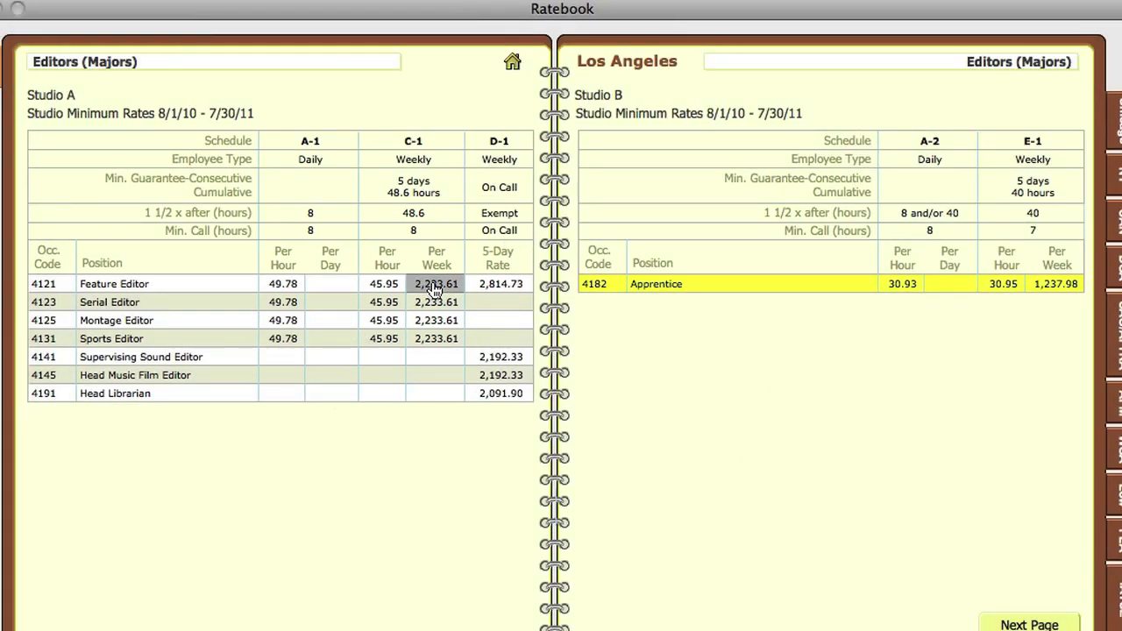
{"action": "double_click", "coordinate": [434, 285]}
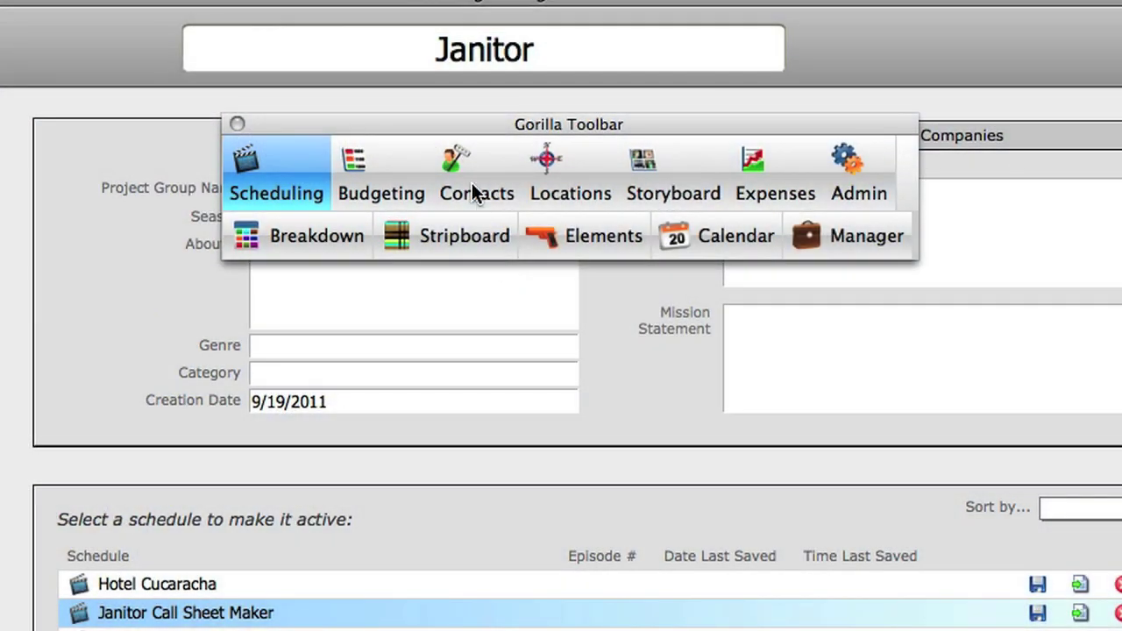
Step: Open the contacts, check the third-listed actor's statistics, and attach that actor to the cast character Amanda
{"action": "left_click", "coordinate": [470, 188]}
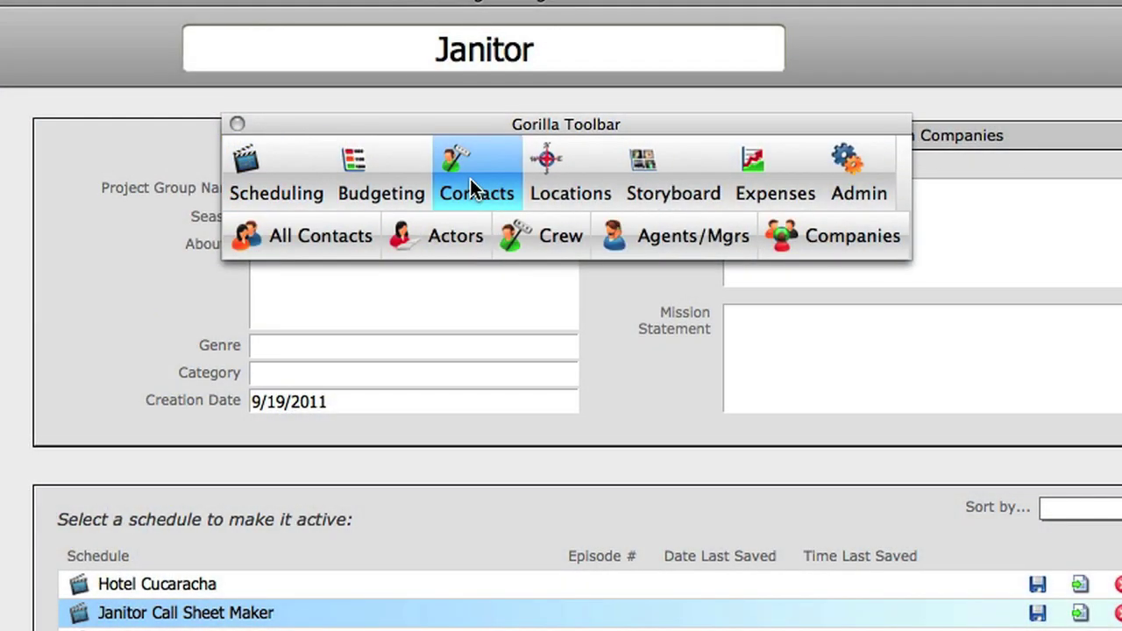
{"action": "left_click", "coordinate": [338, 233]}
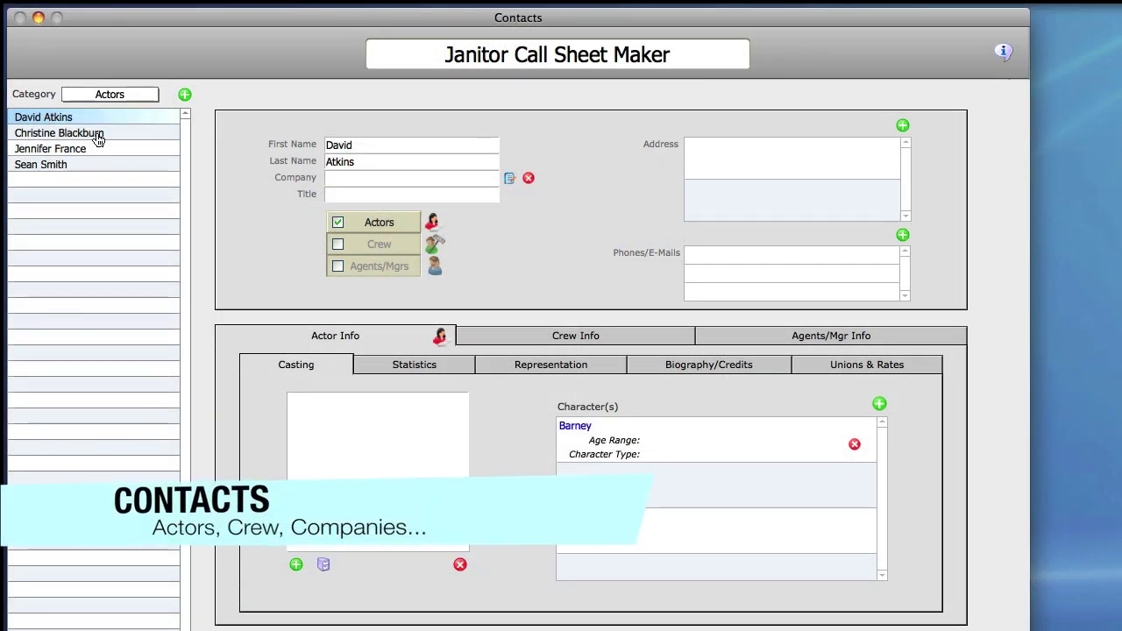
{"action": "left_click", "coordinate": [85, 149]}
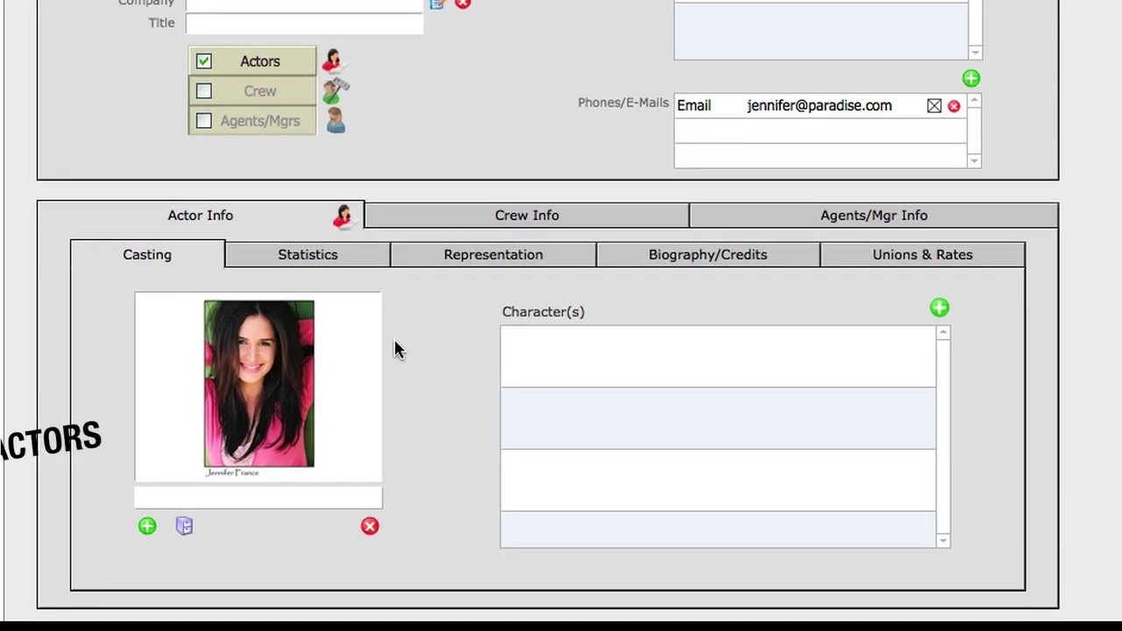
{"action": "left_click", "coordinate": [263, 256]}
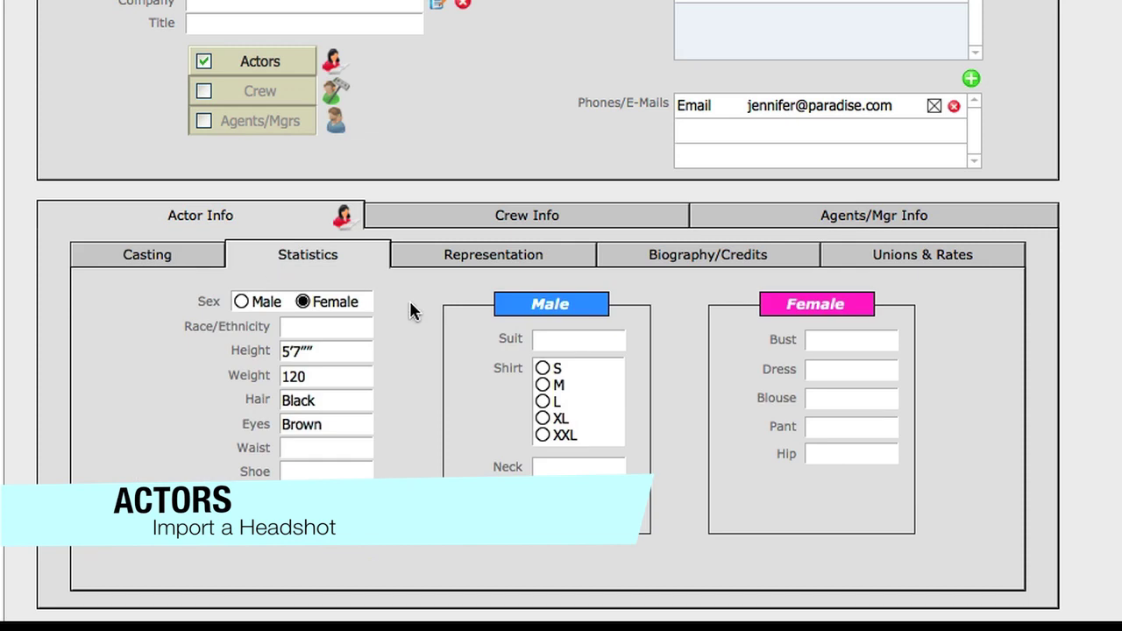
{"action": "left_click", "coordinate": [176, 261]}
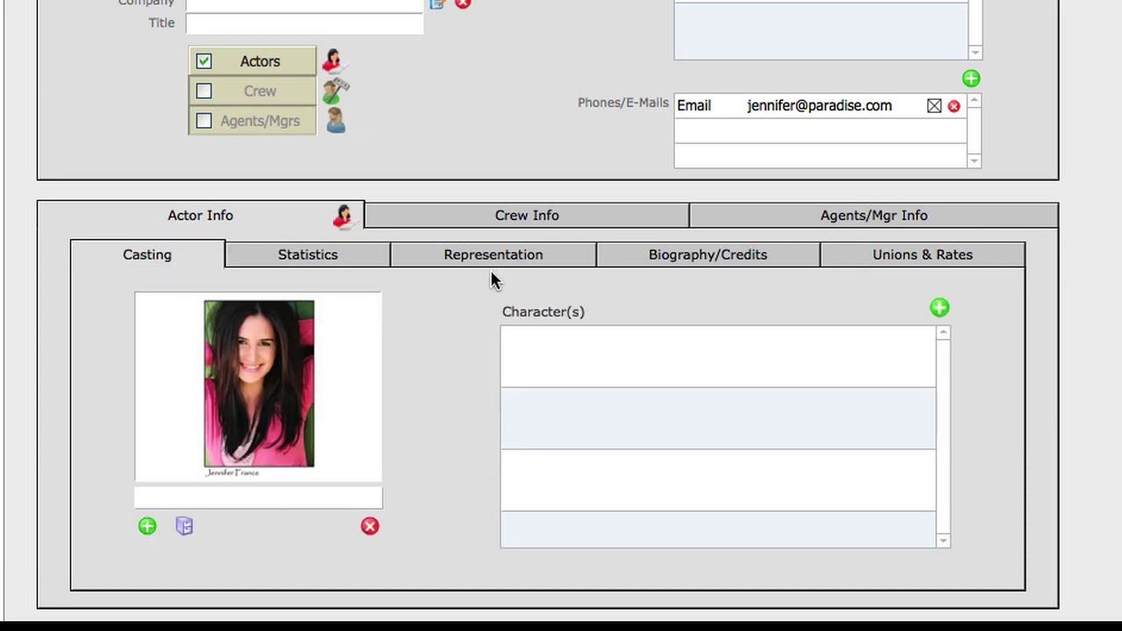
{"action": "left_click", "coordinate": [938, 311]}
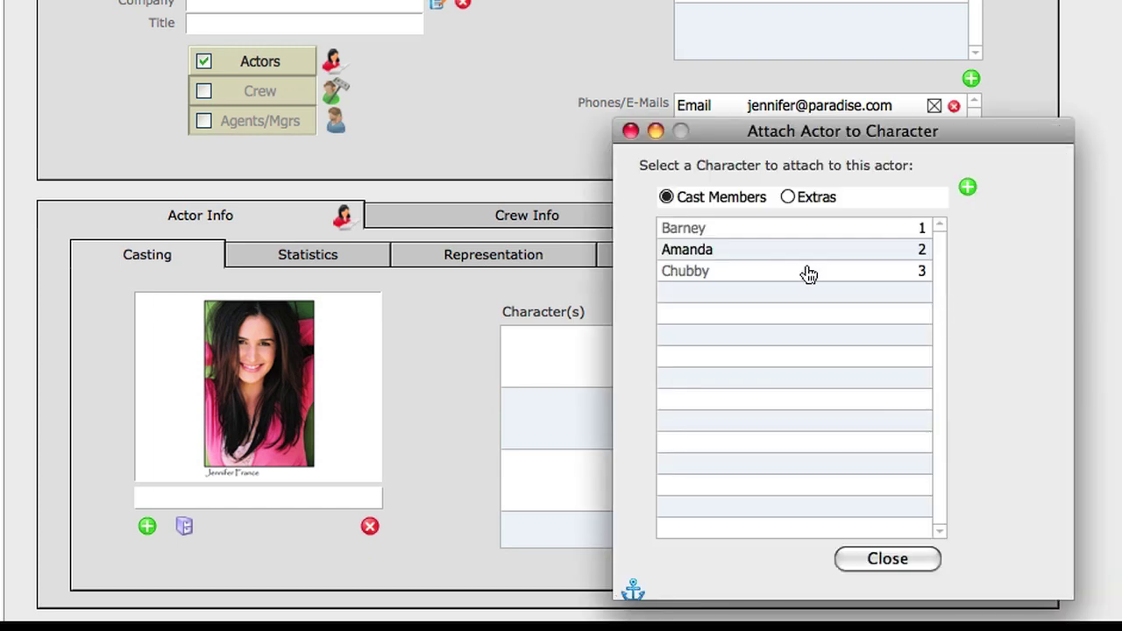
{"action": "double_click", "coordinate": [718, 251]}
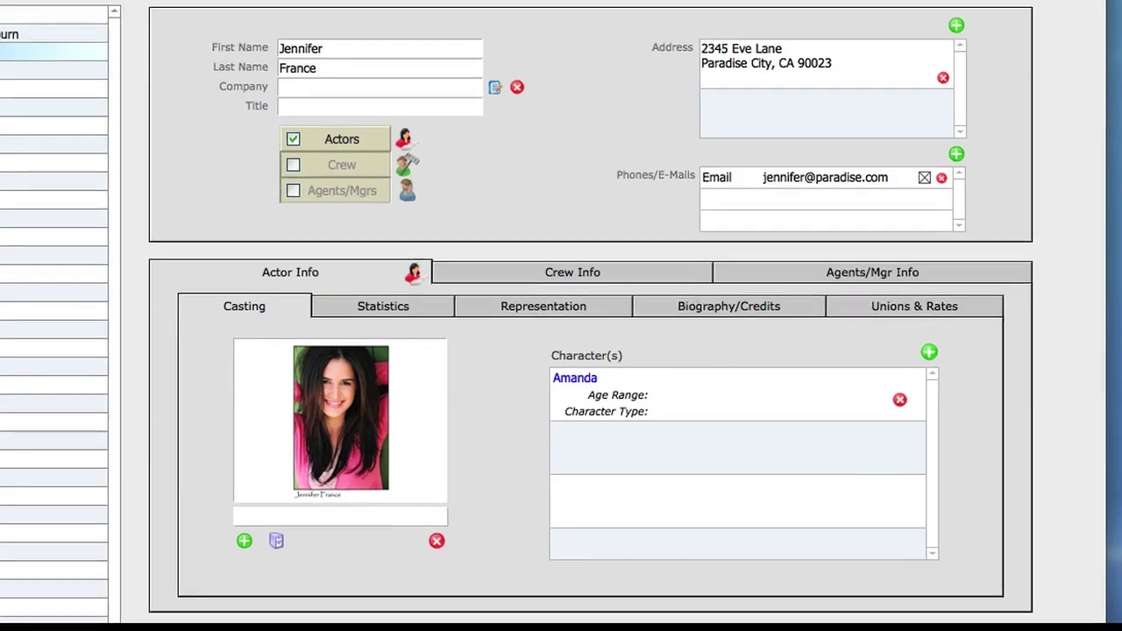
Step: Switch the contacts to Crew and review the Director of Photography's shoot days, call-time options and representation
{"action": "left_click", "coordinate": [117, 60]}
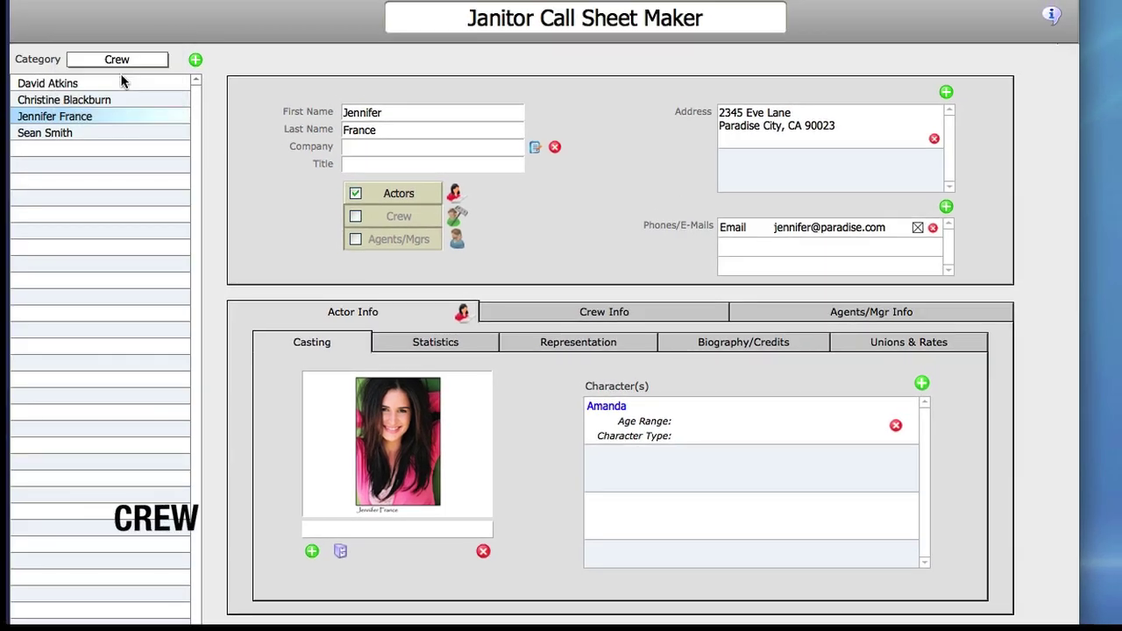
{"action": "left_click", "coordinate": [114, 85]}
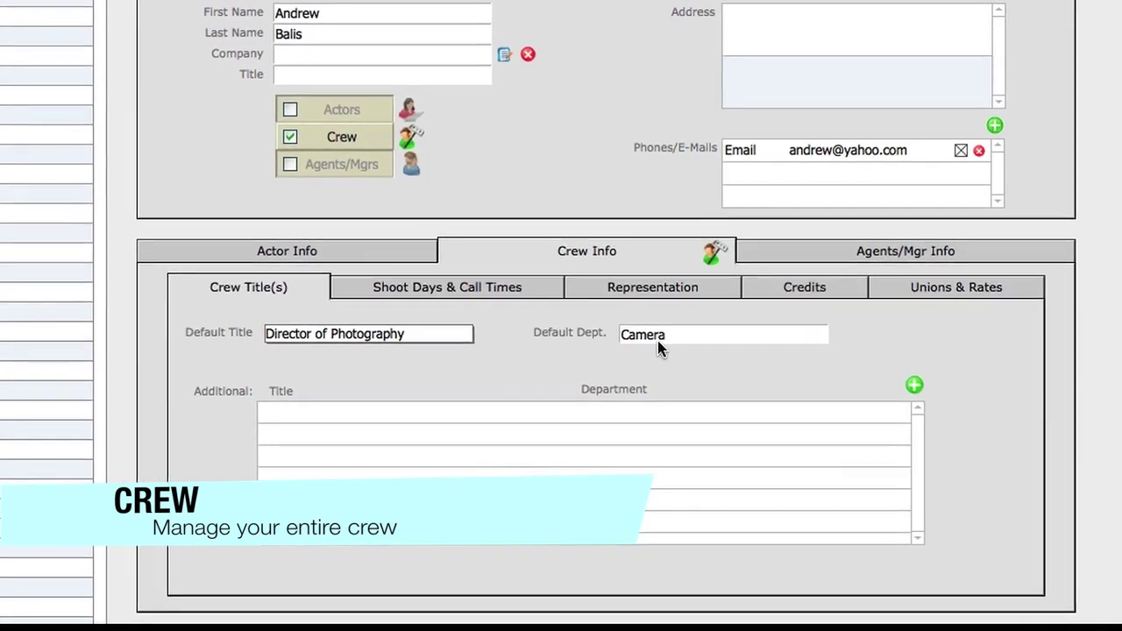
{"action": "left_click", "coordinate": [442, 287]}
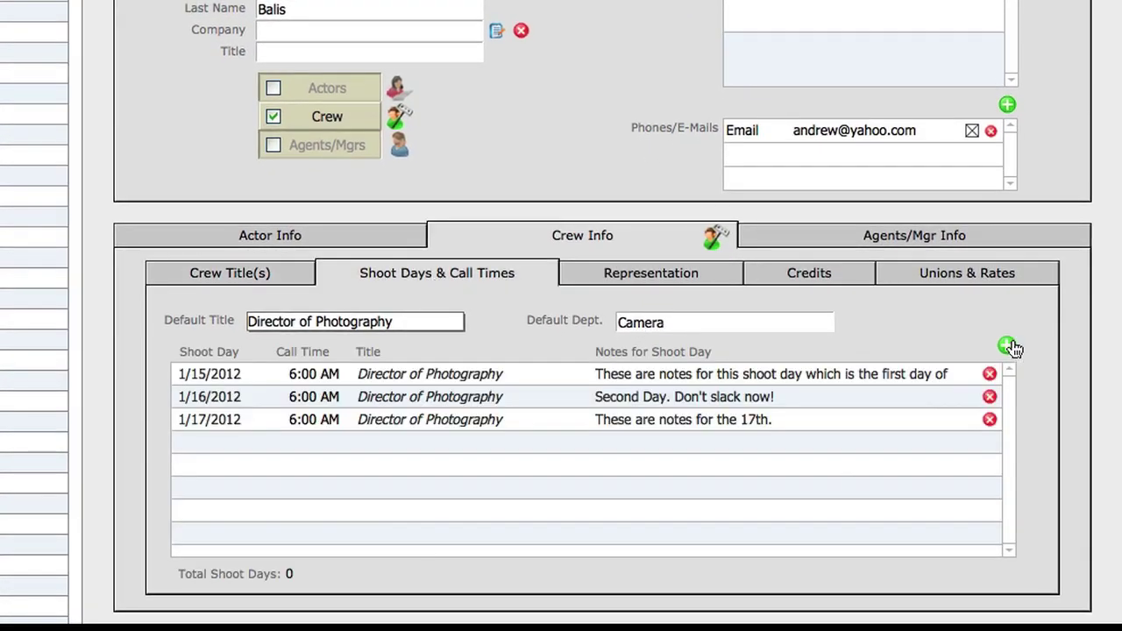
{"action": "left_click", "coordinate": [1008, 347]}
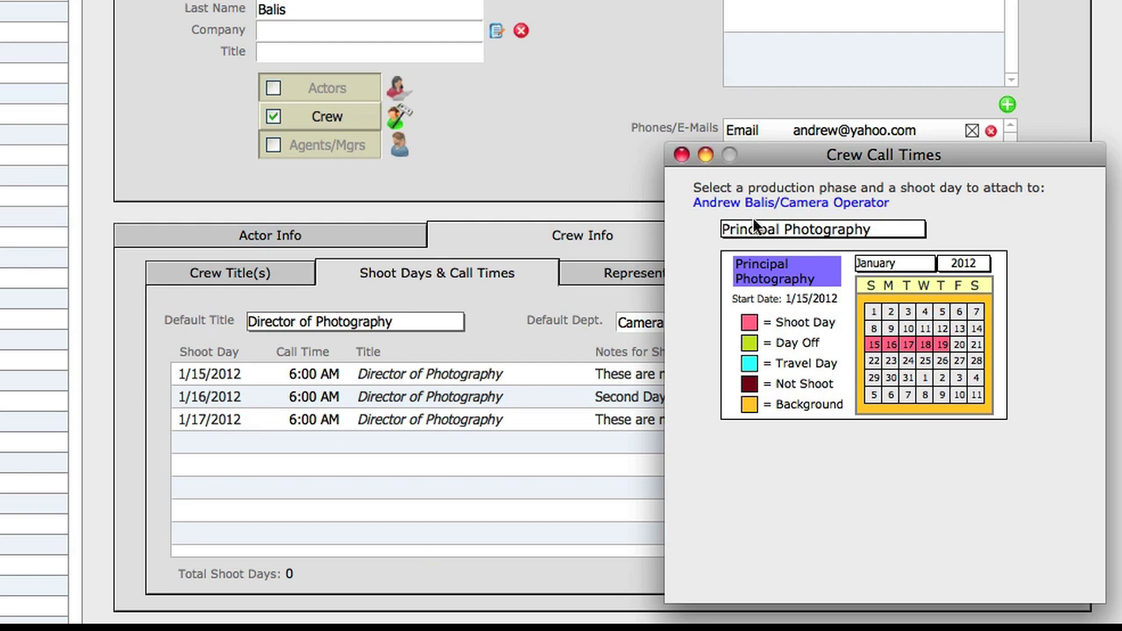
{"action": "left_click", "coordinate": [682, 156]}
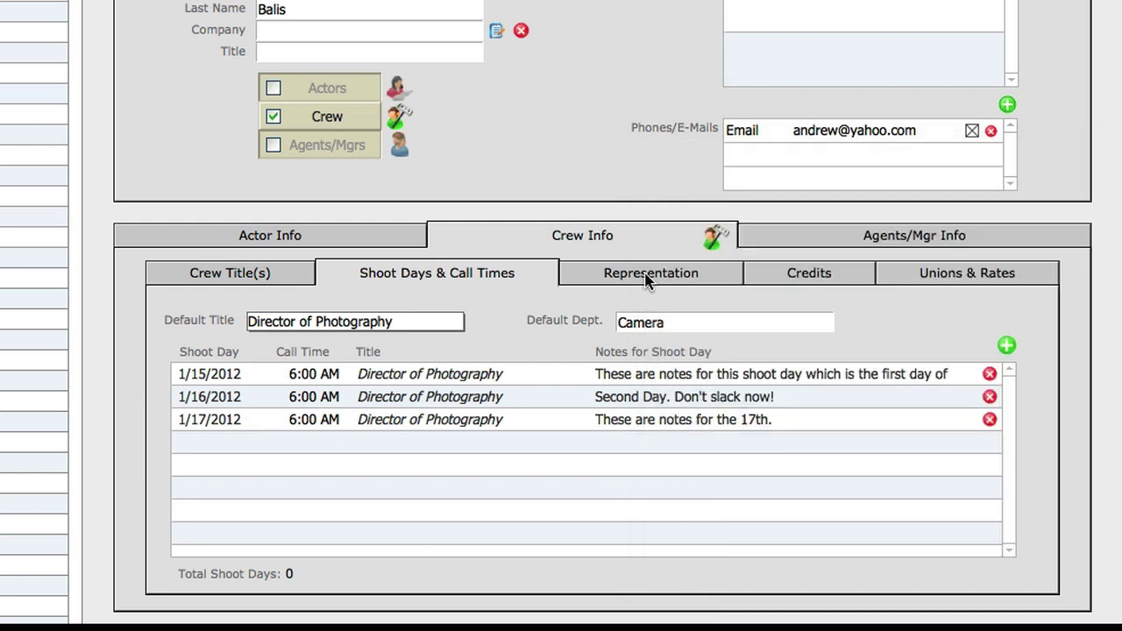
{"action": "left_click", "coordinate": [615, 277]}
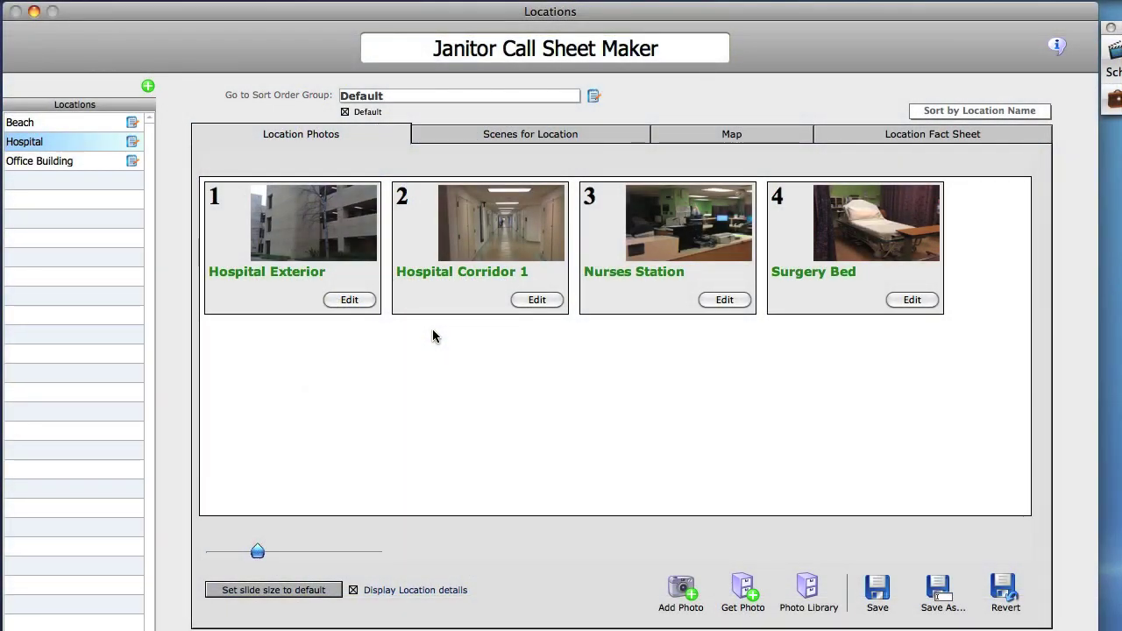
Step: Browse the Hospitals category of the Photo Library from the Hospital location
{"action": "left_click", "coordinate": [806, 587]}
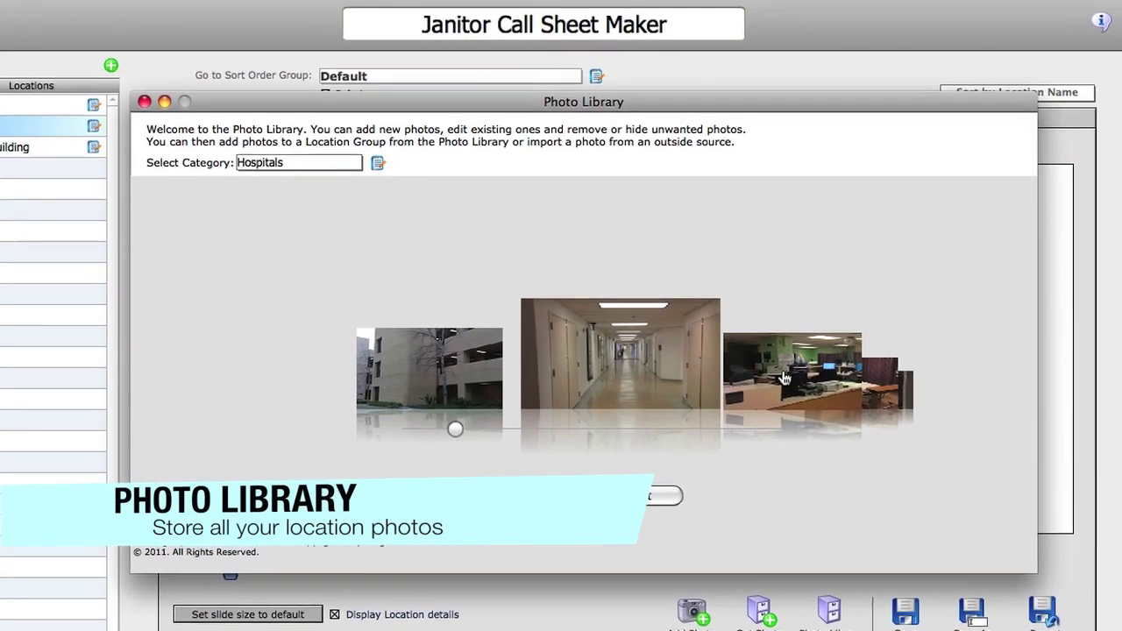
{"action": "left_click", "coordinate": [784, 377]}
{"action": "left_click", "coordinate": [784, 377]}
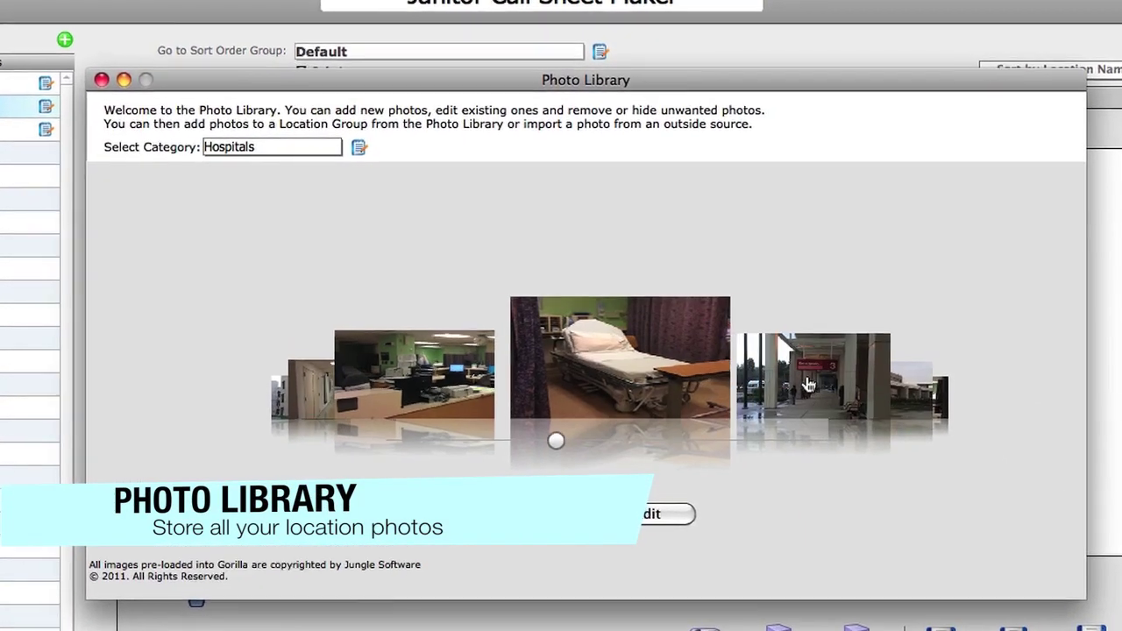
{"action": "left_click", "coordinate": [815, 386]}
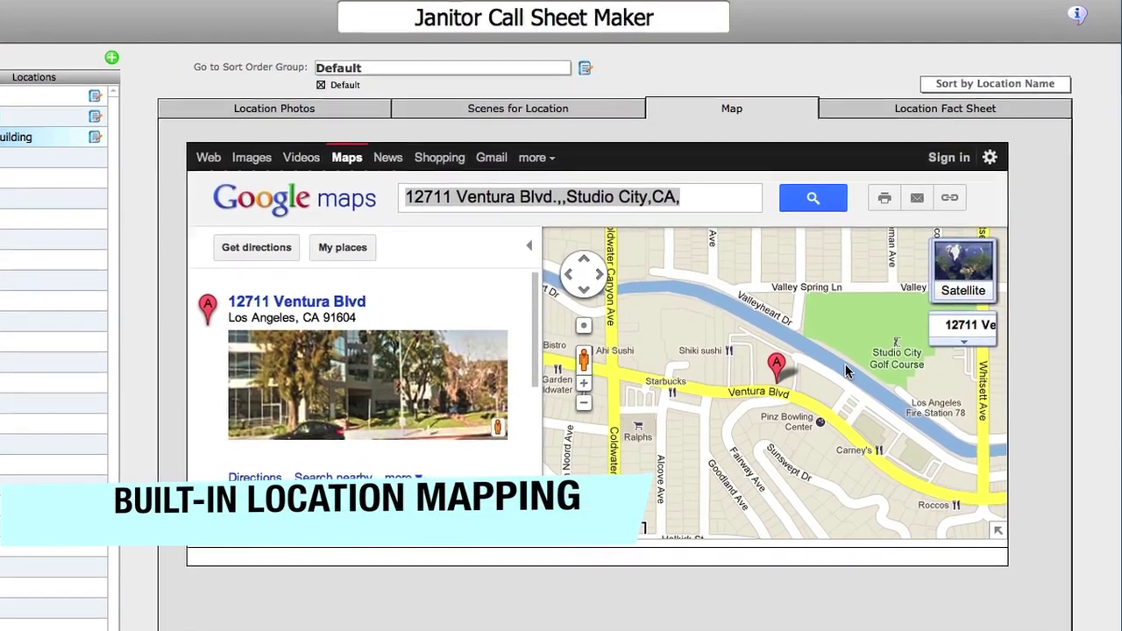
Step: Examine the Office Building's Location Fact Sheet, covering availability, facilities and parking, description and distance, and electrical and sound
{"action": "left_click", "coordinate": [936, 102]}
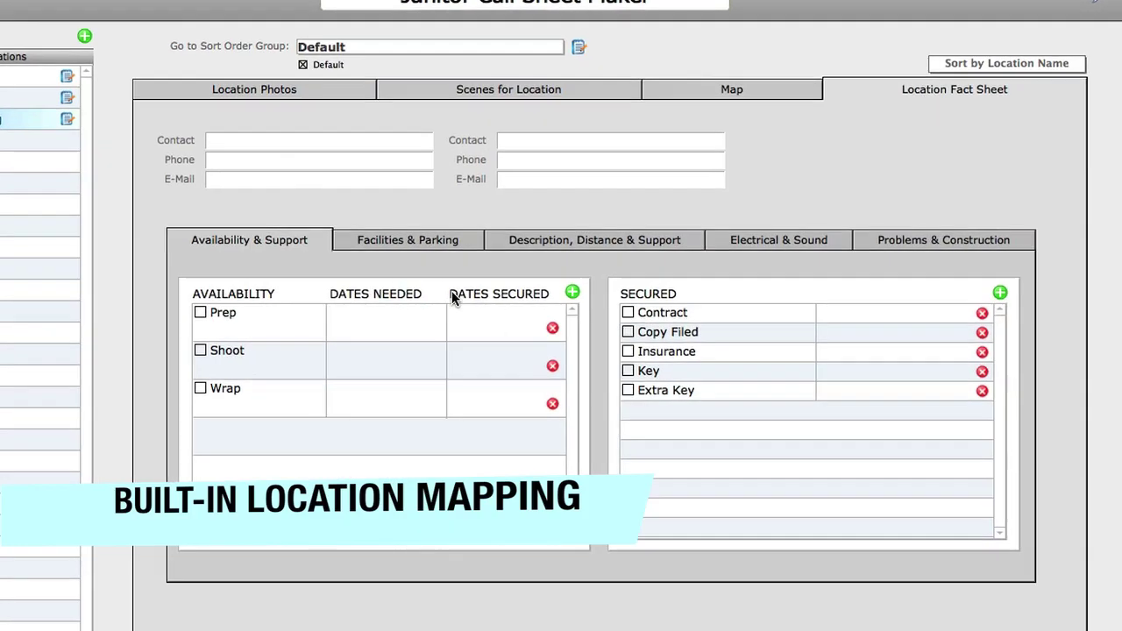
{"action": "left_click", "coordinate": [350, 232]}
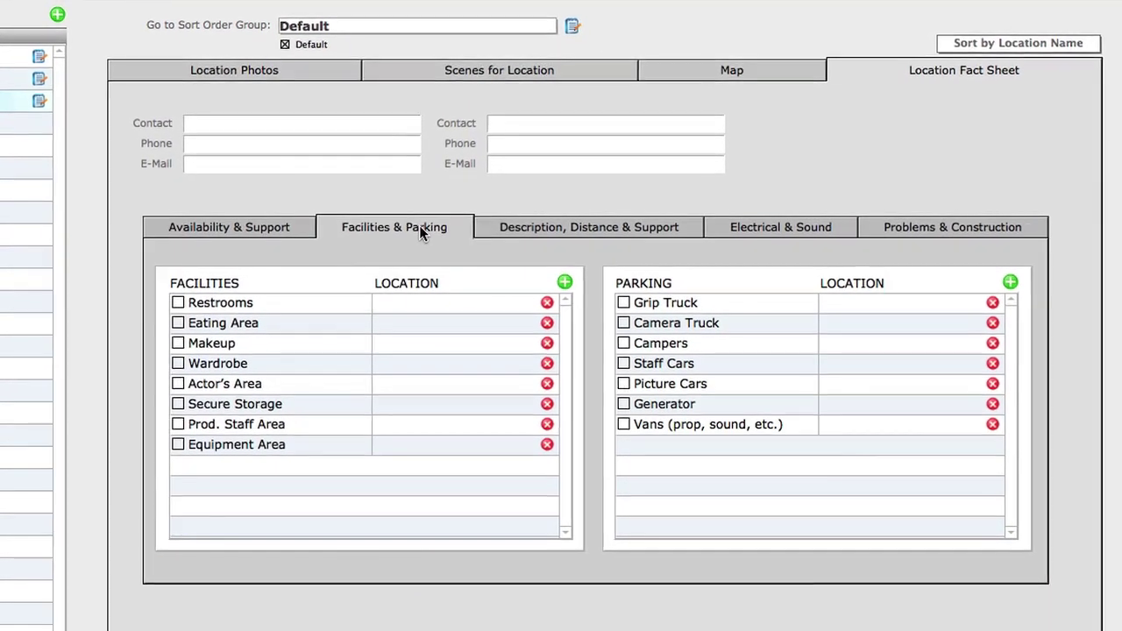
{"action": "left_click", "coordinate": [545, 229]}
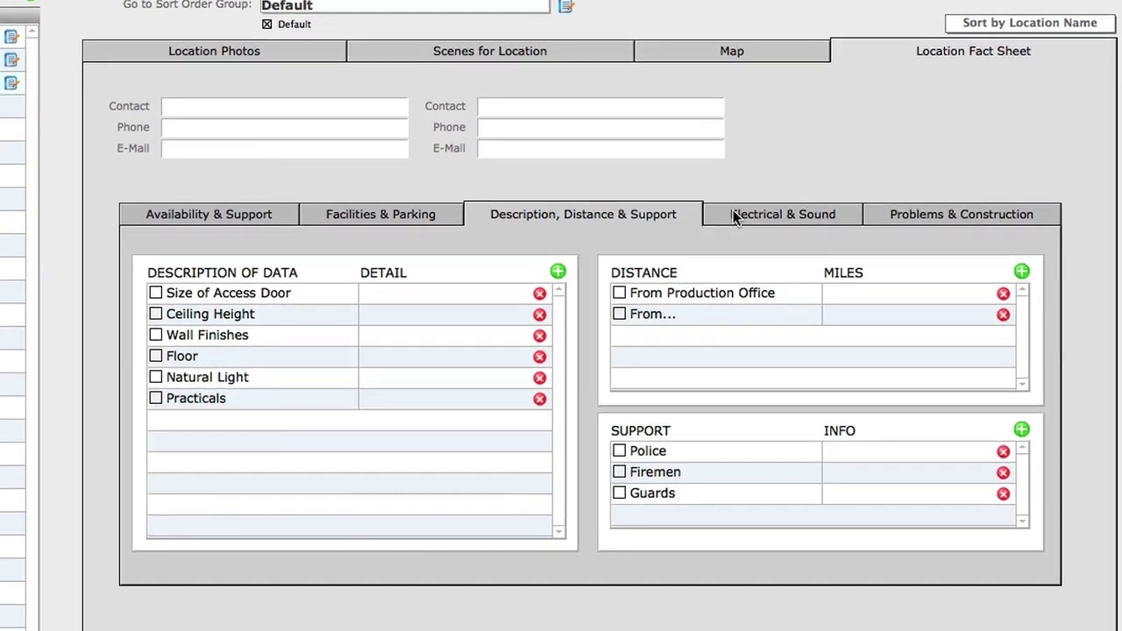
{"action": "left_click", "coordinate": [732, 224]}
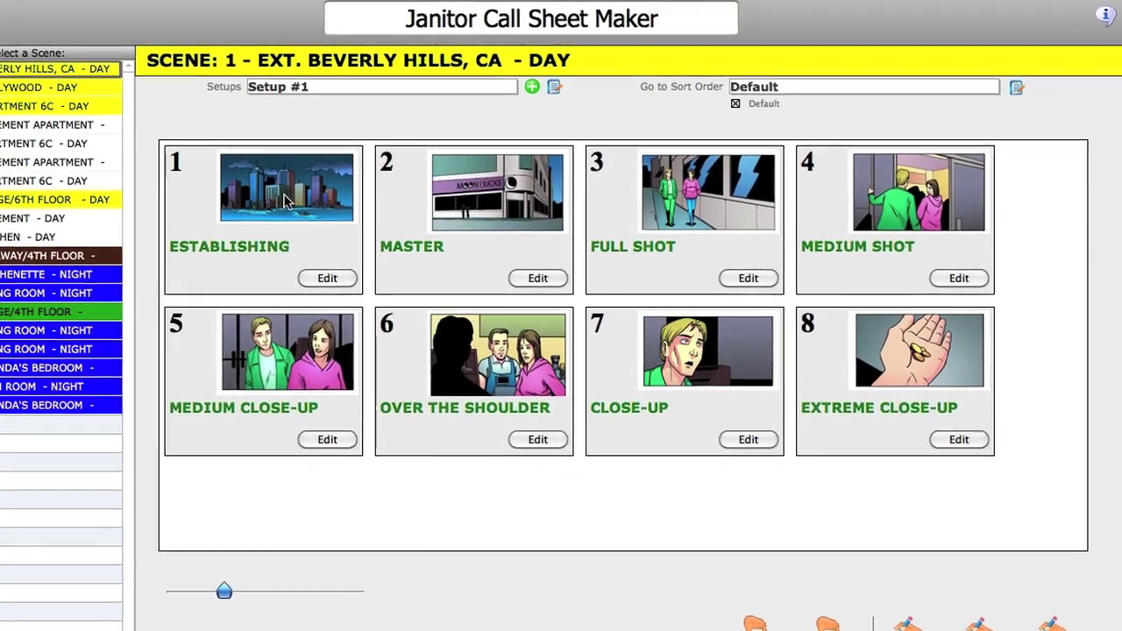
Step: Reorder scene 1's storyboard shots so that Close-up comes first, Medium Shot third, Establishing fourth and Full Shot fifth
{"action": "left_click_drag", "start_coordinate": [283, 191], "coordinate": [508, 193]}
{"action": "left_click_drag", "start_coordinate": [725, 384], "coordinate": [274, 217]}
{"action": "left_click_drag", "start_coordinate": [265, 362], "coordinate": [775, 172]}
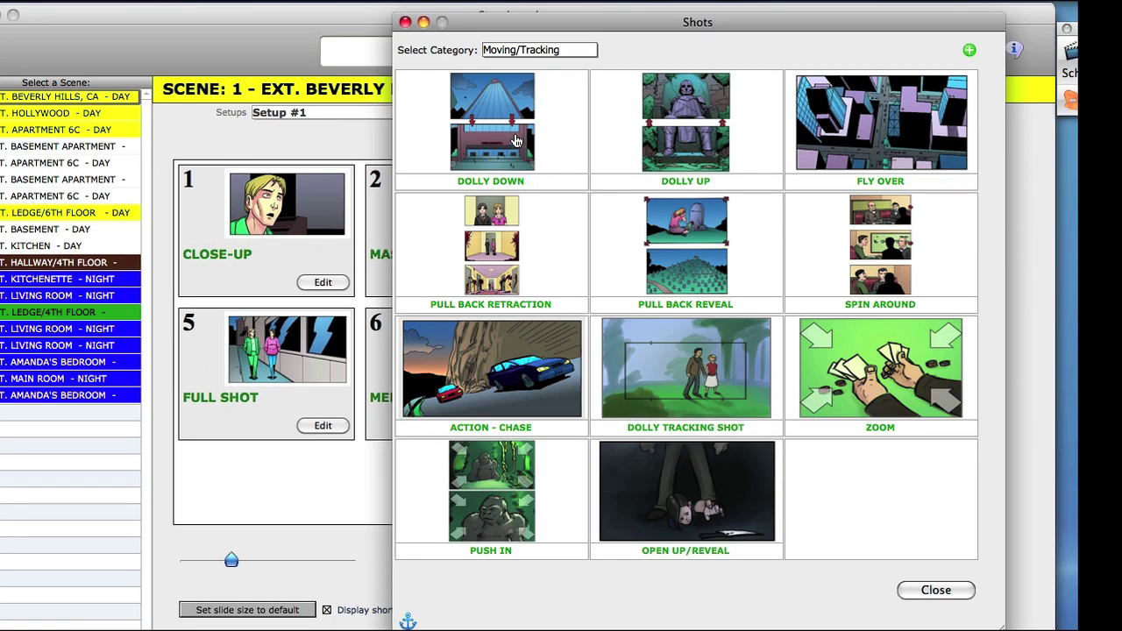
Step: Add the Dolly Up shot from the Moving/Tracking category to scene 1's Setup #1 storyboard
{"action": "key", "text": "super+w"}
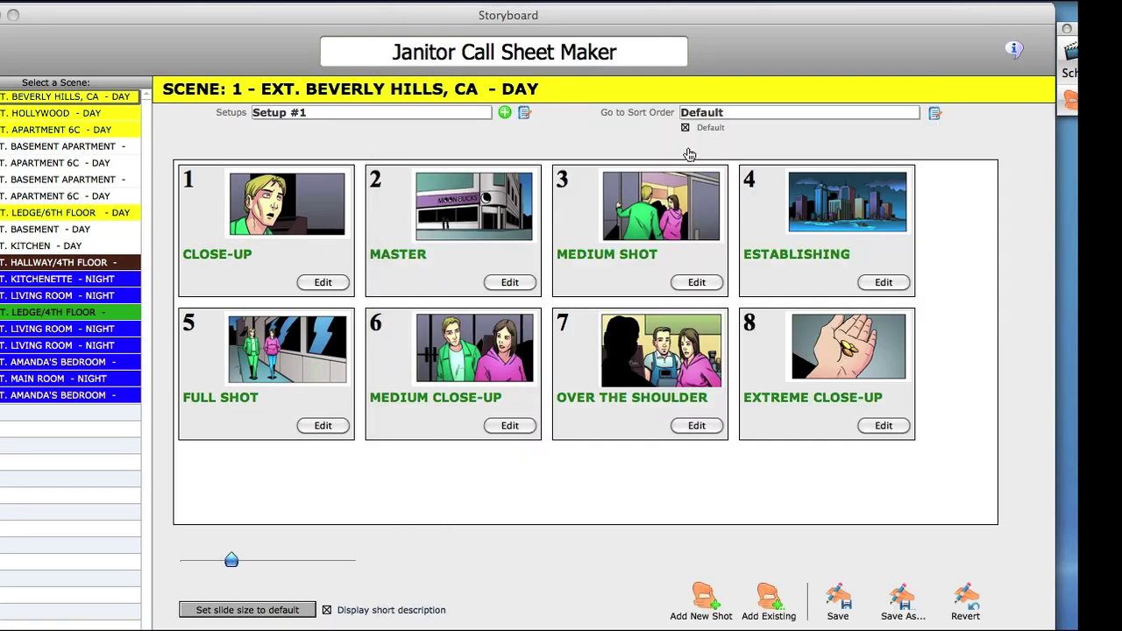
{"action": "scroll", "coordinate": [267, 484], "scroll_direction": "down", "scroll_amount": 2}
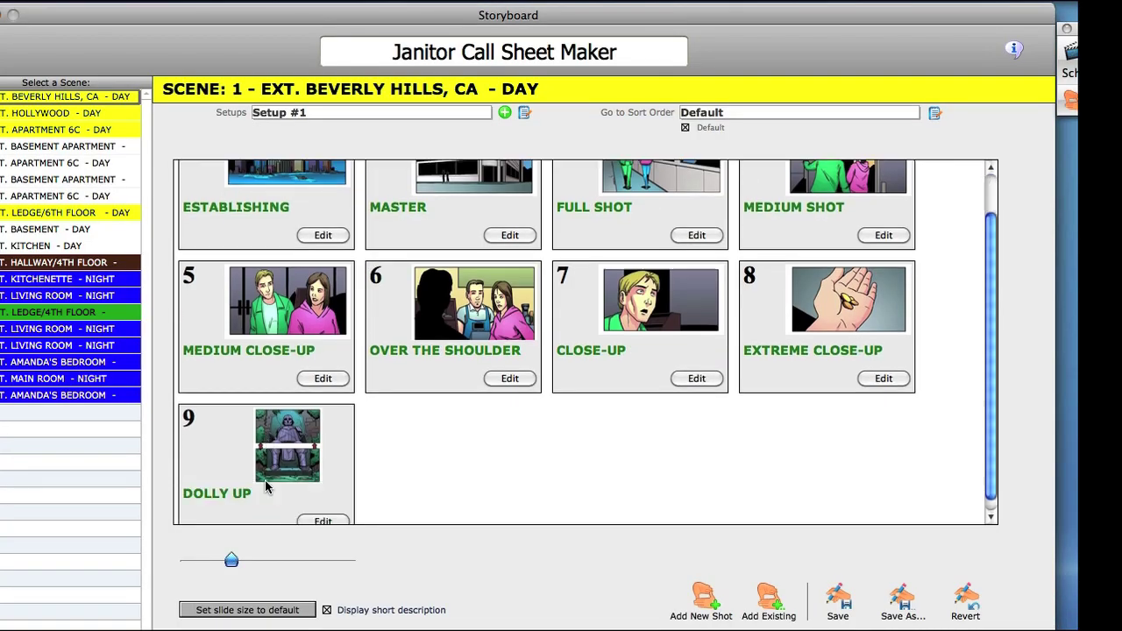
Step: Open the Dolly Up shot for editing and start adding elements to it
{"action": "left_click", "coordinate": [323, 509]}
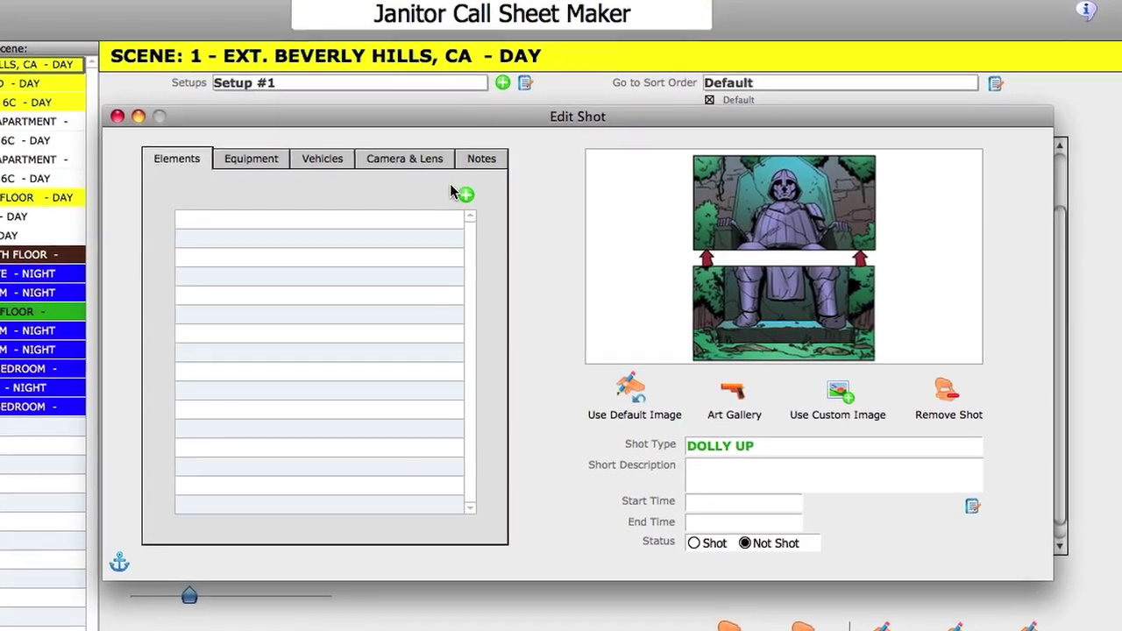
{"action": "left_click", "coordinate": [467, 197]}
{"action": "left_click_drag", "start_coordinate": [701, 262], "coordinate": [501, 113]}
{"action": "left_click", "coordinate": [476, 219]}
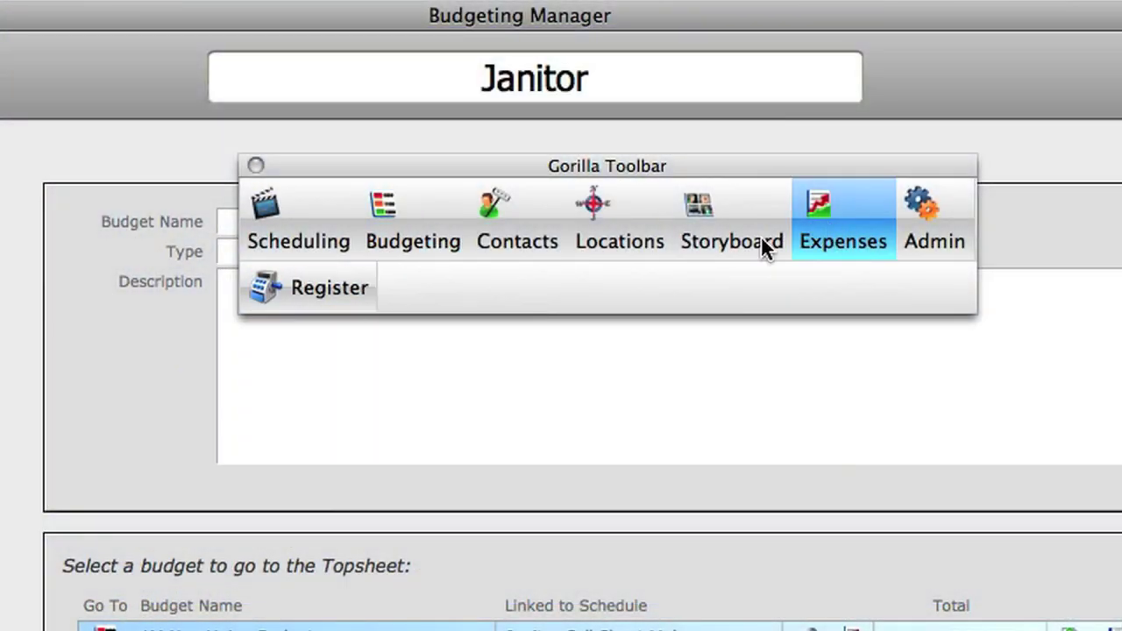
Step: Record a new 500.00 Checking Account transaction in the expense register, selecting a contact as payee and charging the Associate Producer account
{"action": "left_click", "coordinate": [318, 289]}
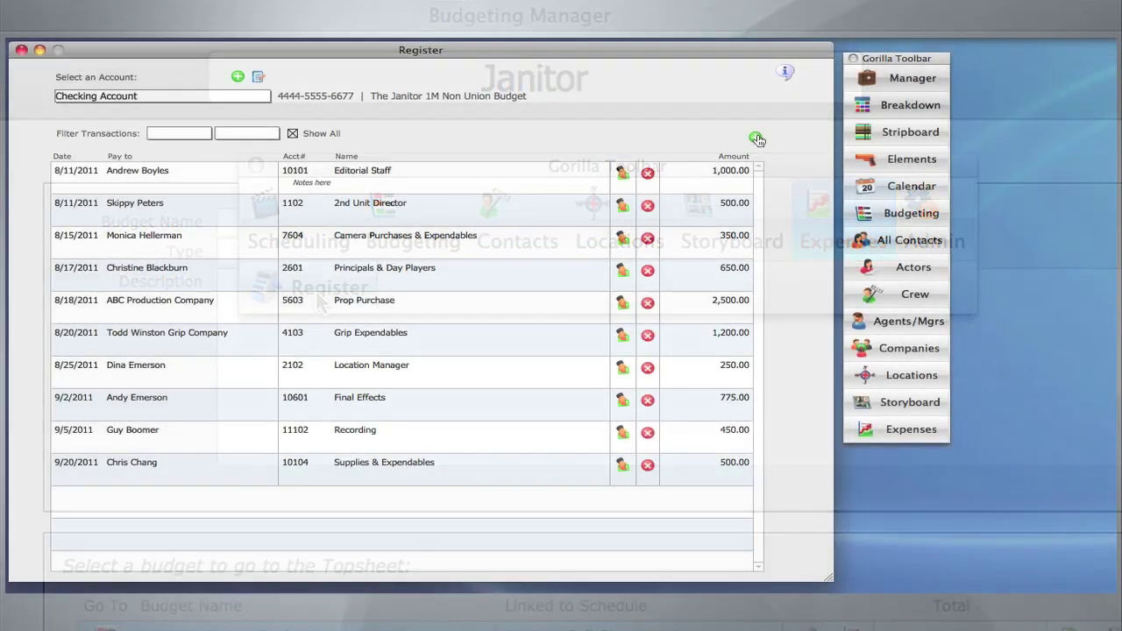
{"action": "left_click", "coordinate": [755, 137]}
{"action": "left_click", "coordinate": [308, 293]}
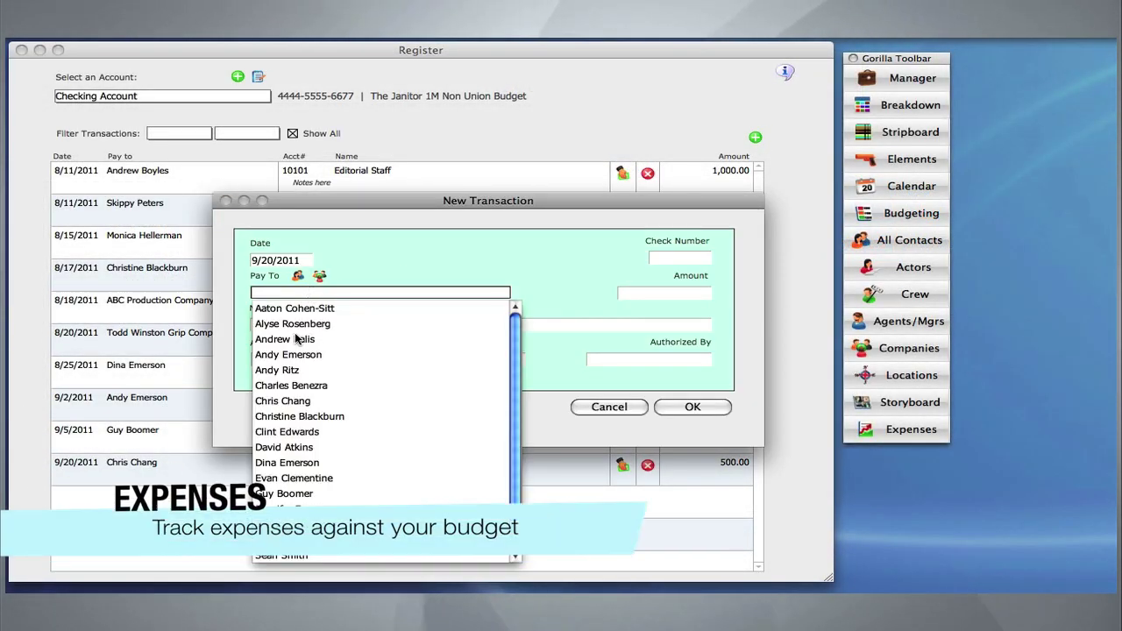
{"action": "left_click", "coordinate": [267, 369]}
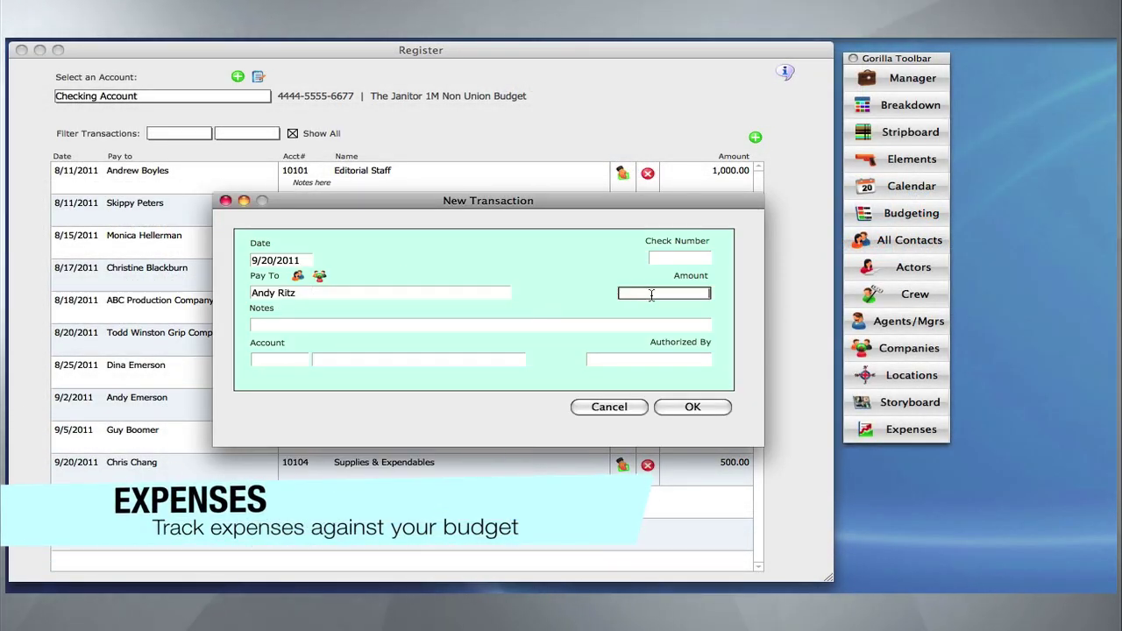
{"action": "left_click", "coordinate": [285, 360]}
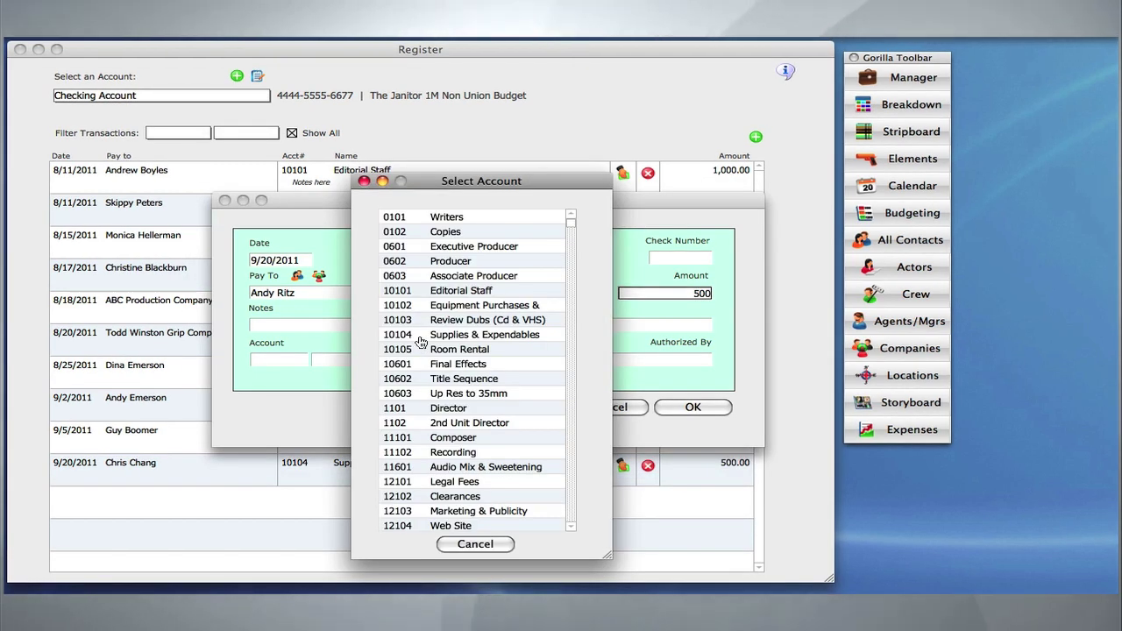
{"action": "double_click", "coordinate": [453, 276]}
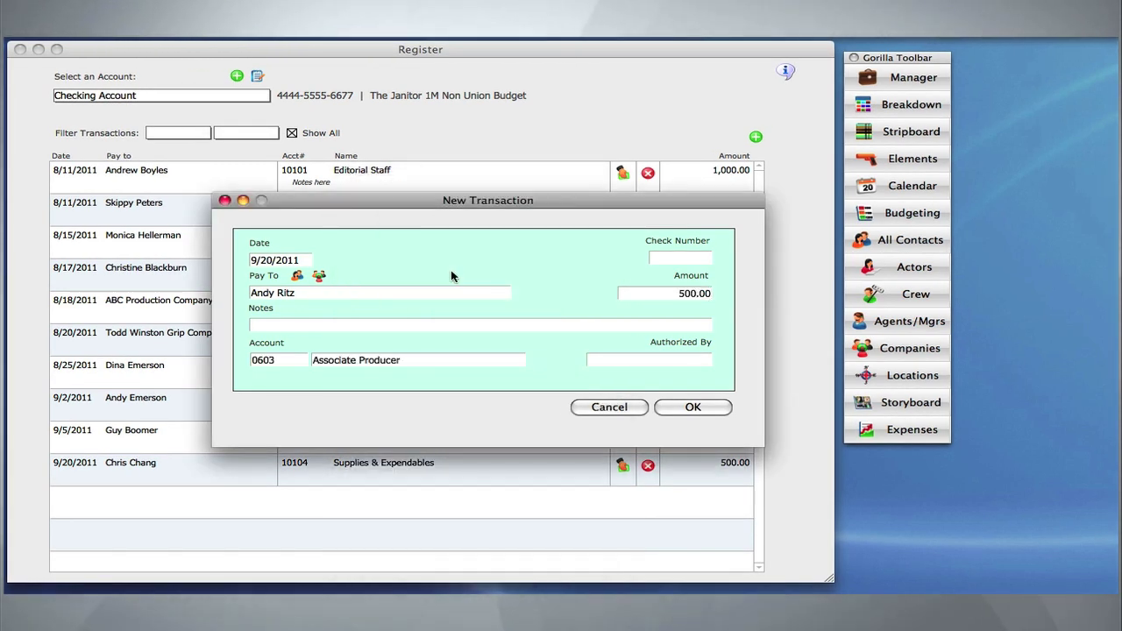
{"action": "left_click", "coordinate": [695, 408]}
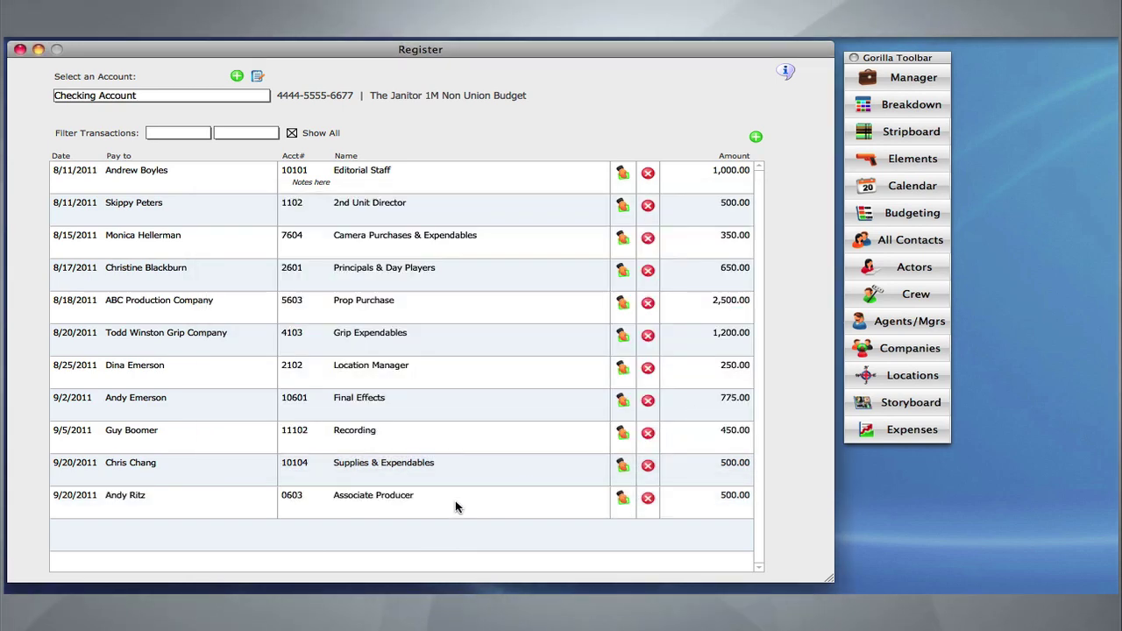